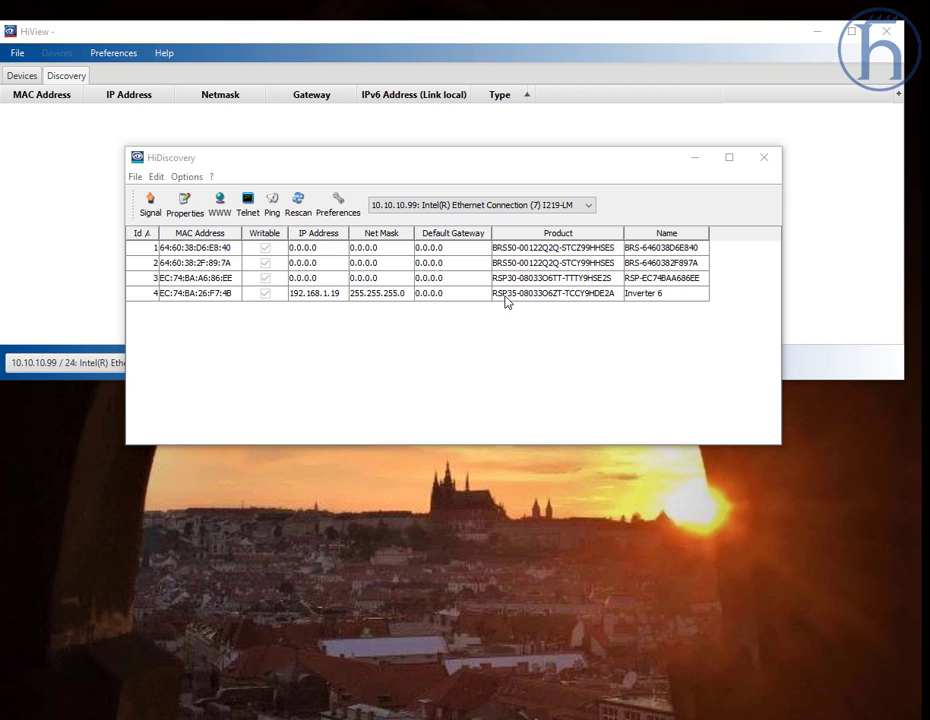
Step: Examine the devices listed in HiView's discovery table, scrolling across all of its columns
click(151, 110)
click(338, 362)
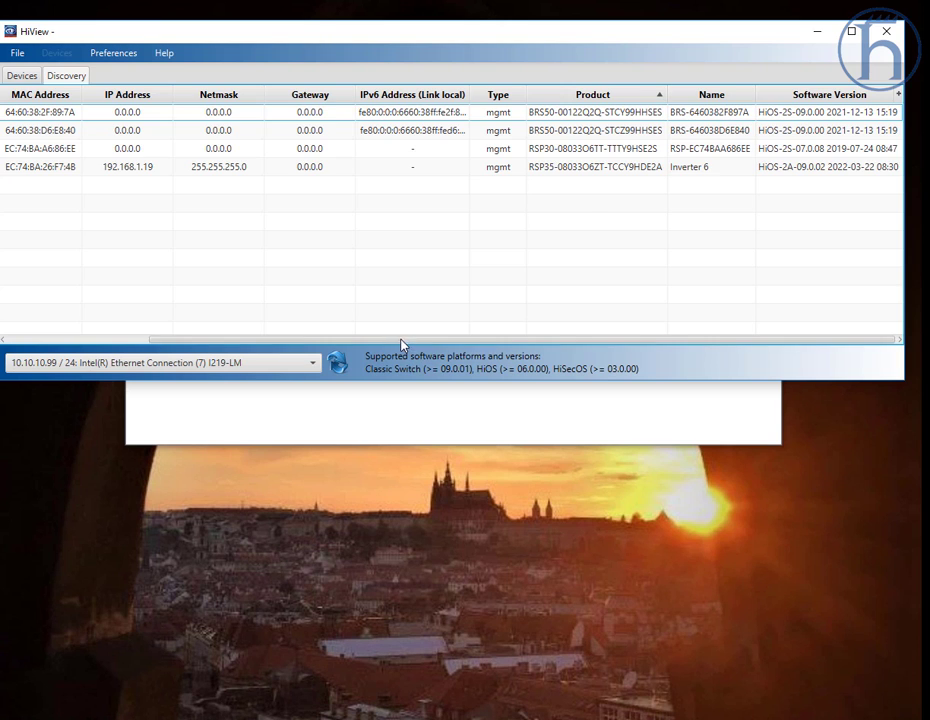
drag(401, 341, 300, 343)
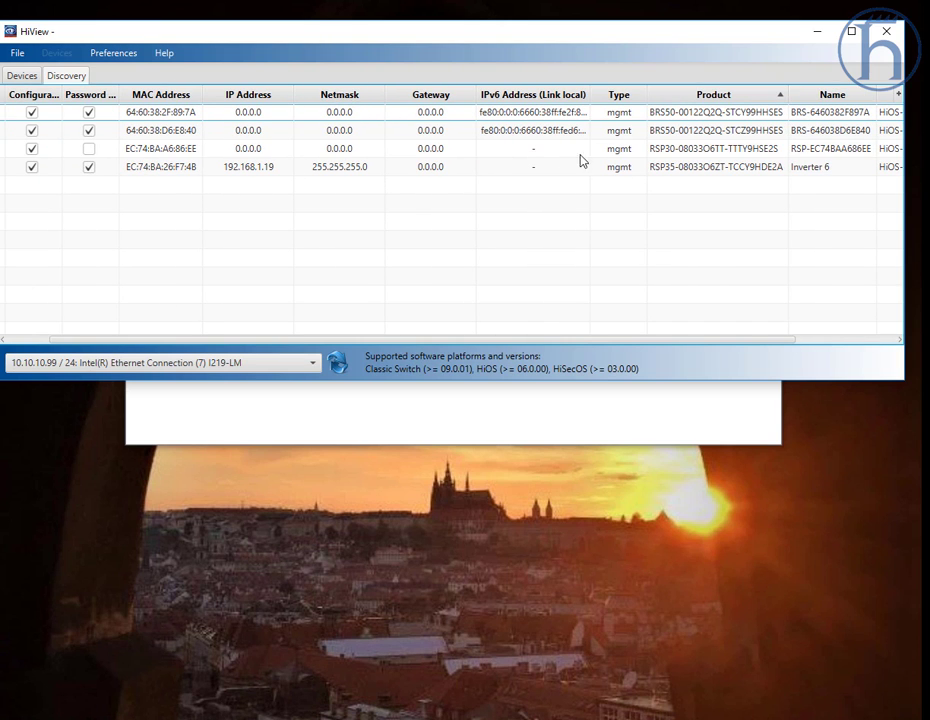
click(665, 153)
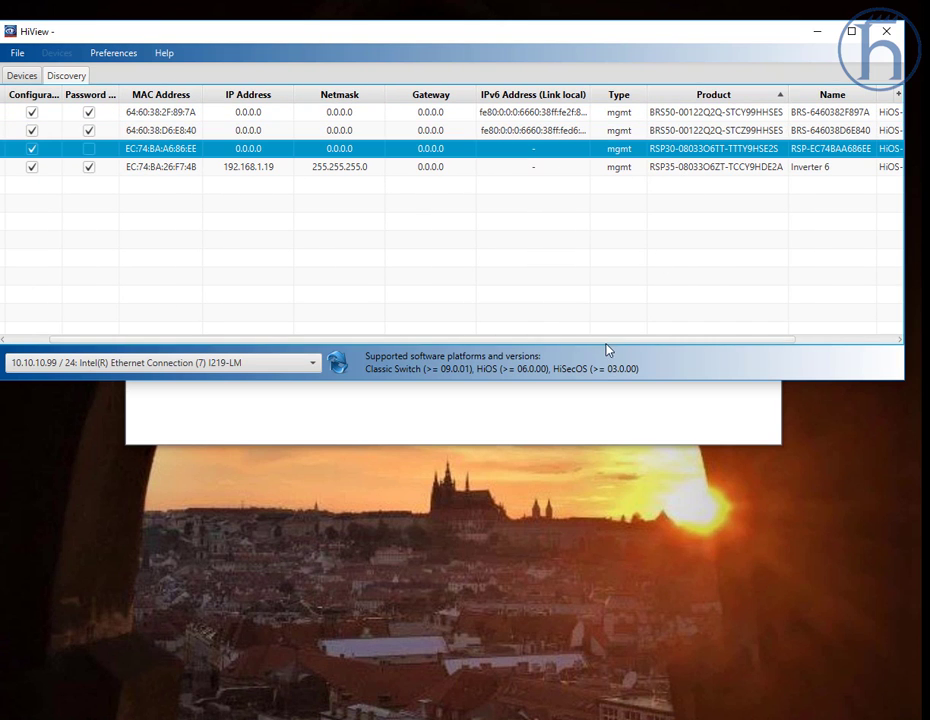
drag(606, 342, 737, 345)
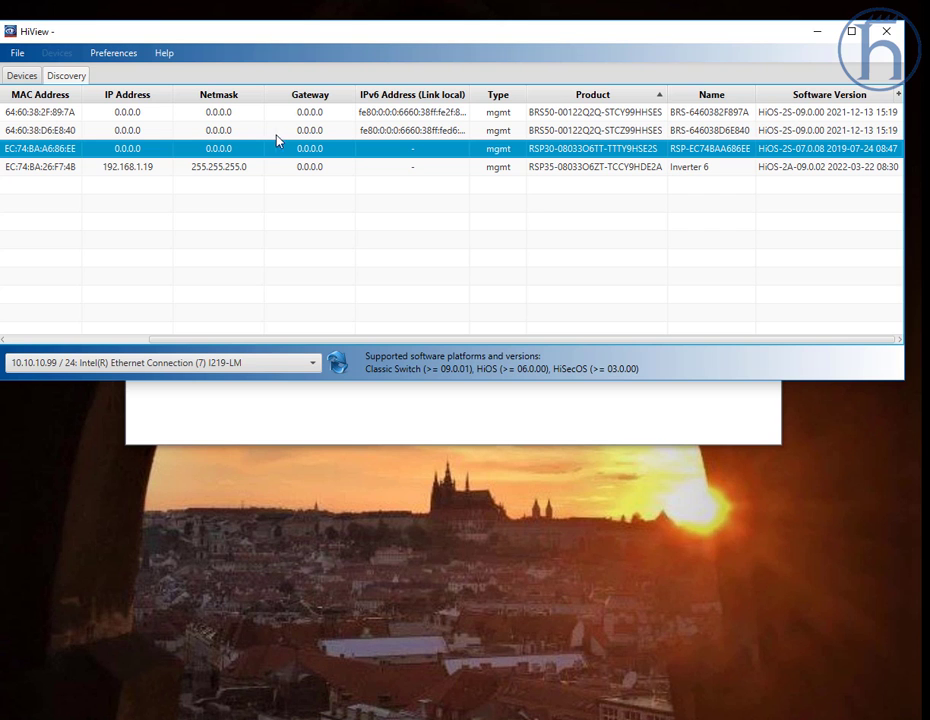
Step: Switch to HiDiscovery and activate Signal on the second BRS50 switch in the list
click(240, 135)
click(556, 411)
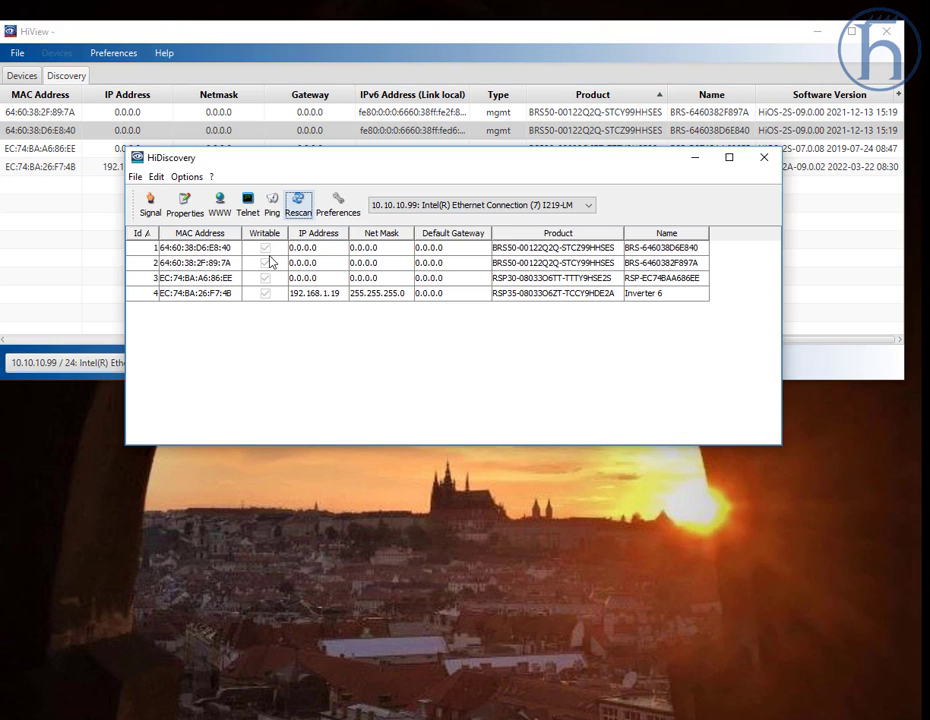
click(345, 264)
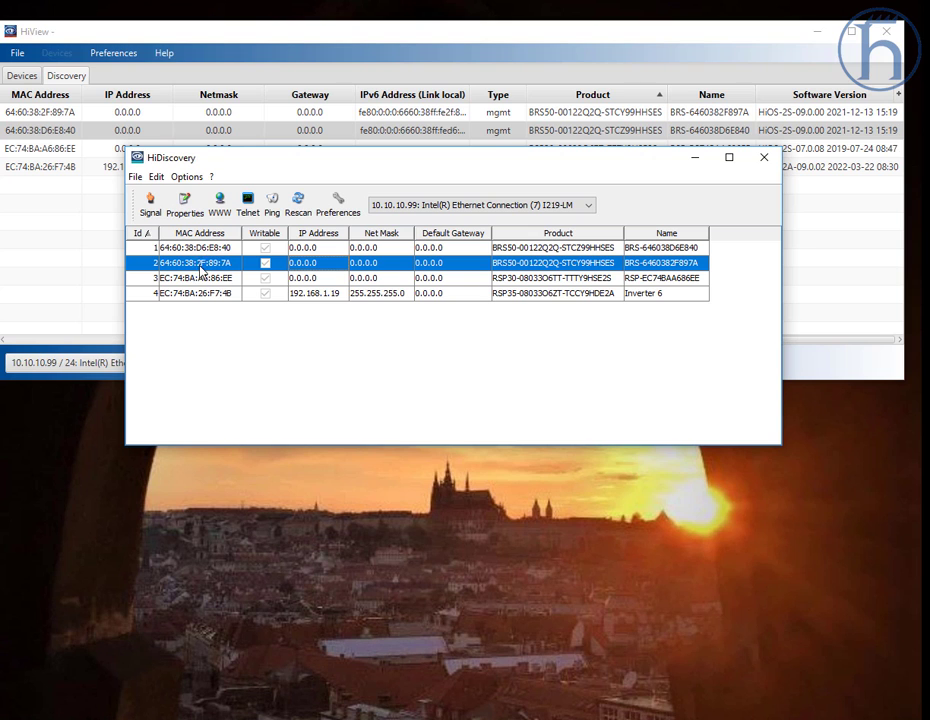
click(151, 207)
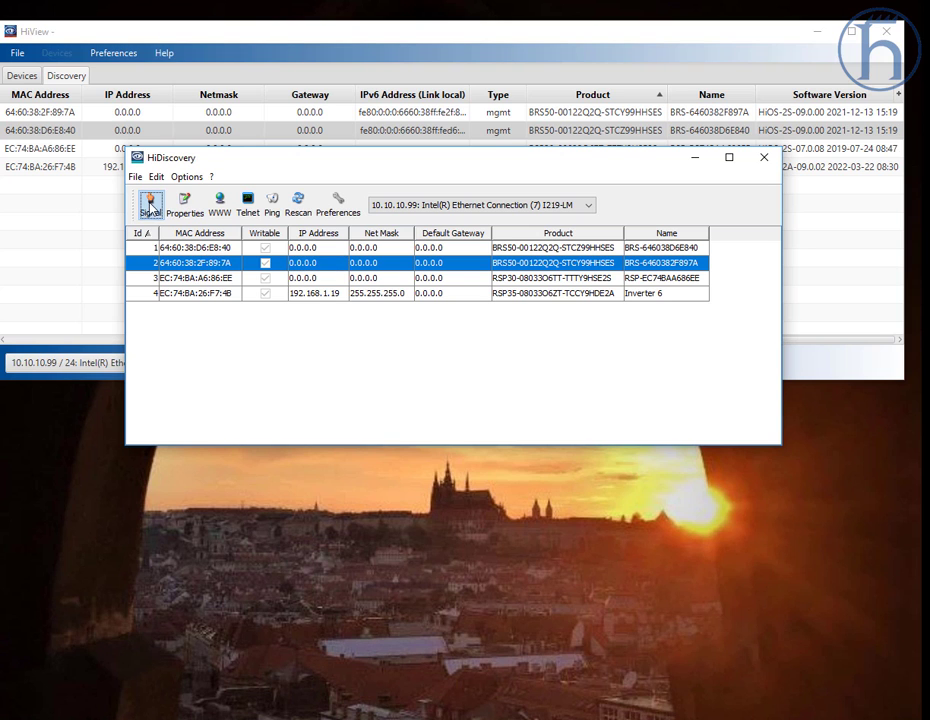
Step: Open the first BRS50 switch's properties and apply the default IP address and default net mask
click(188, 248)
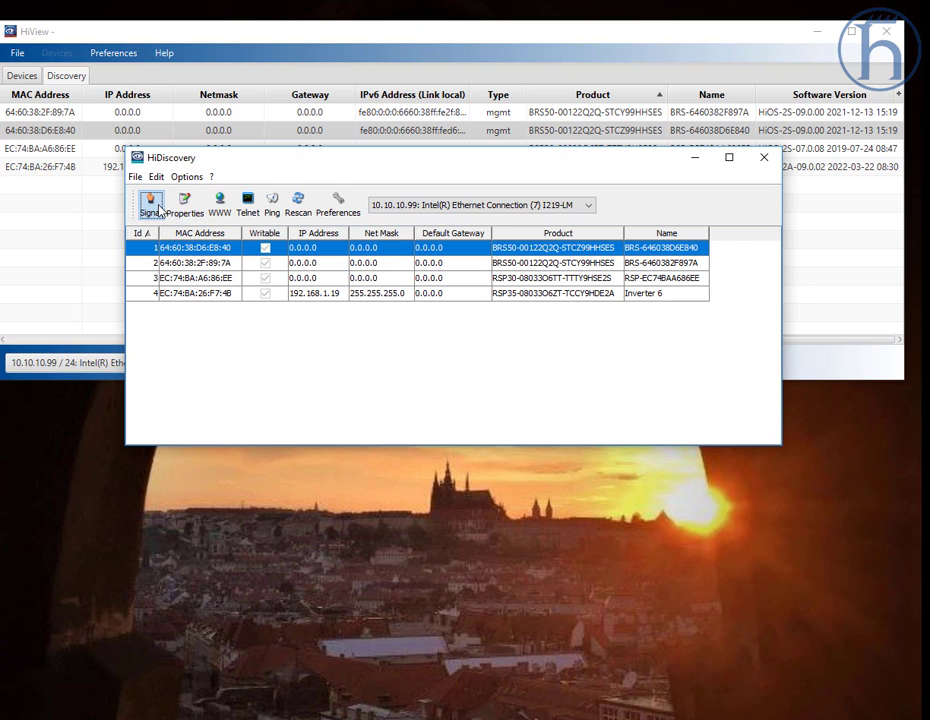
double_click(323, 250)
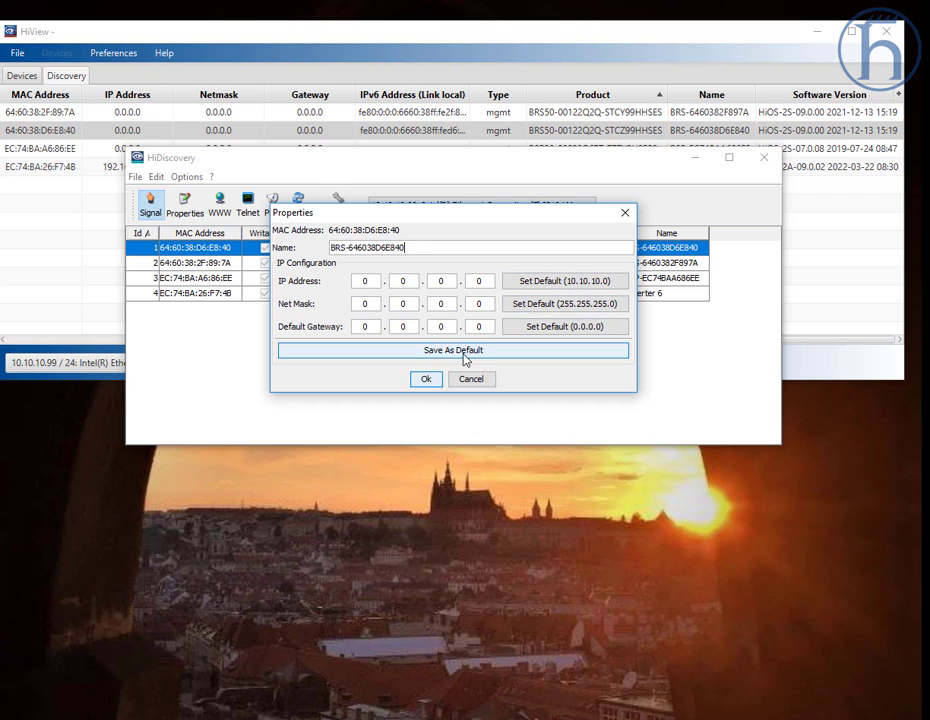
click(545, 283)
click(550, 305)
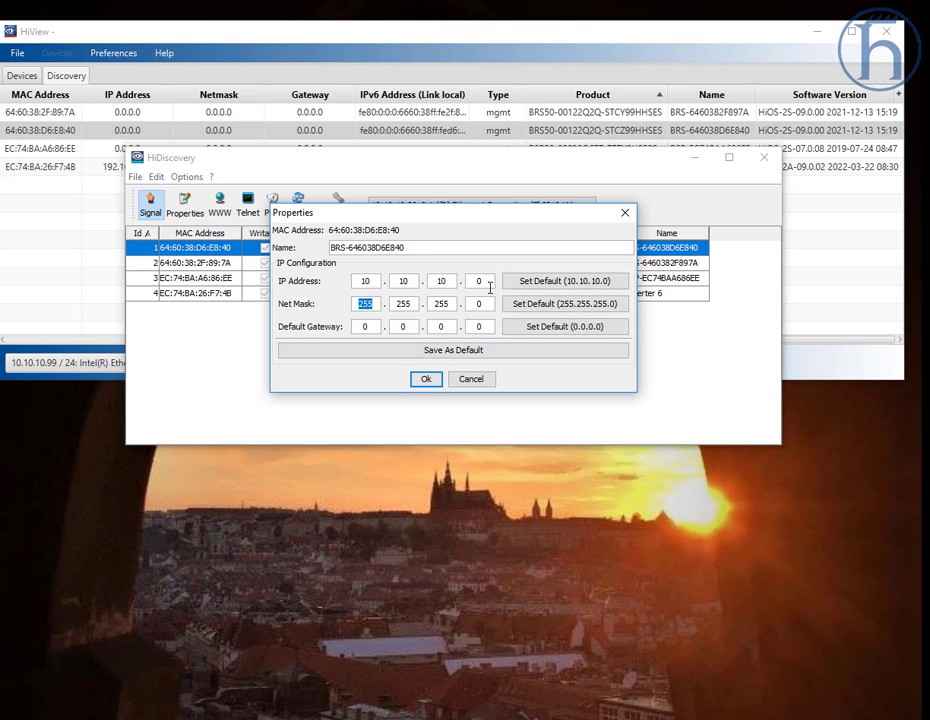
Step: Set the last octet of the switch's IP address to 2, making it 10.10.10.2
click(480, 281)
drag(490, 218, 494, 248)
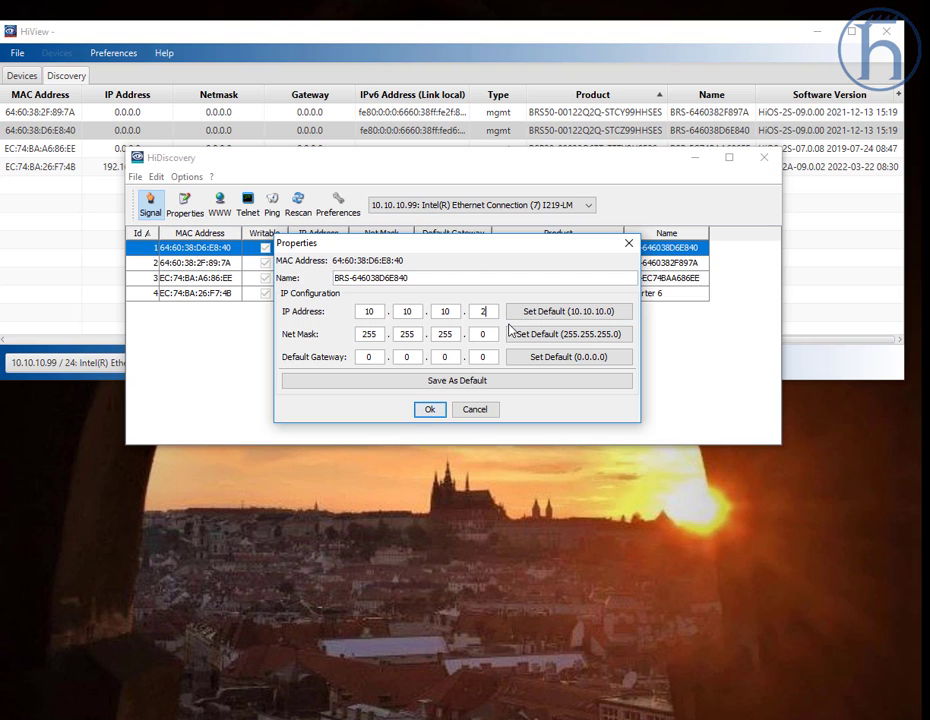
text(2)
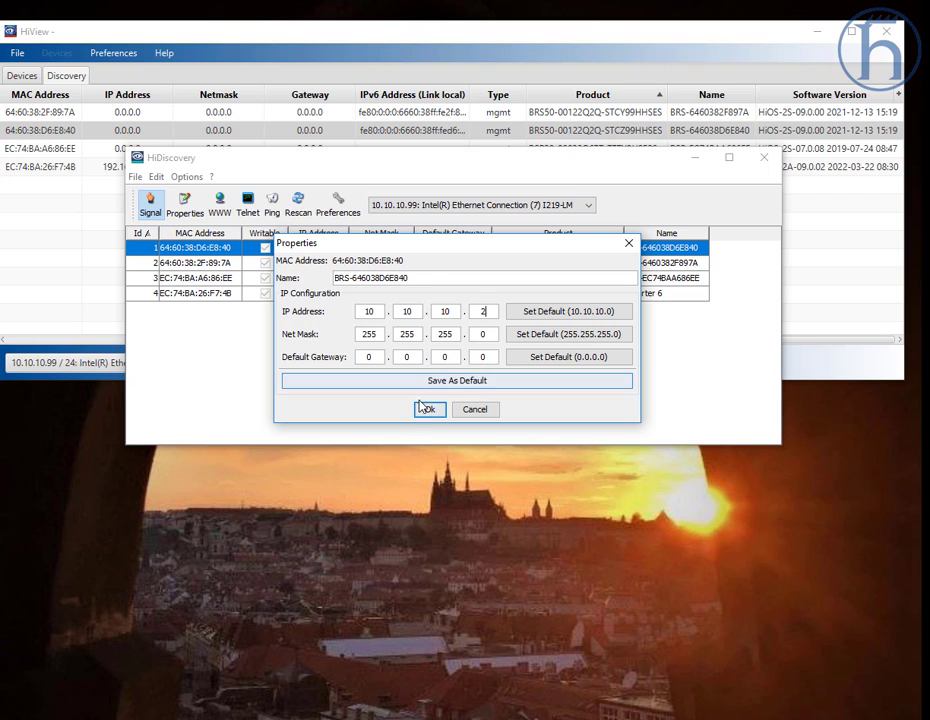
Step: Rename the switch to German and confirm the properties
drag(421, 277, 302, 271)
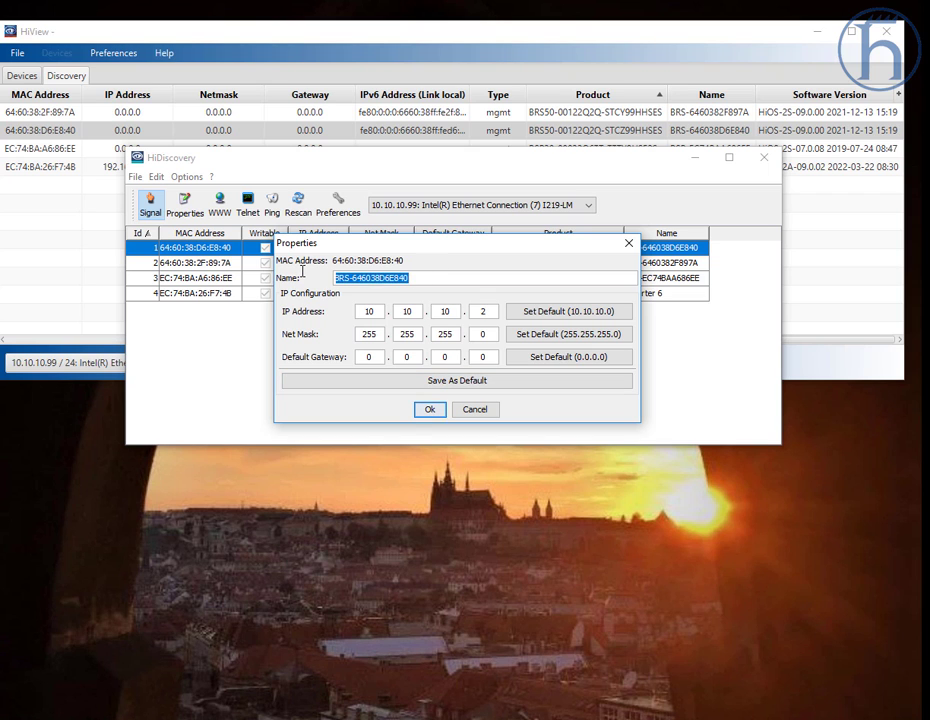
text(German)
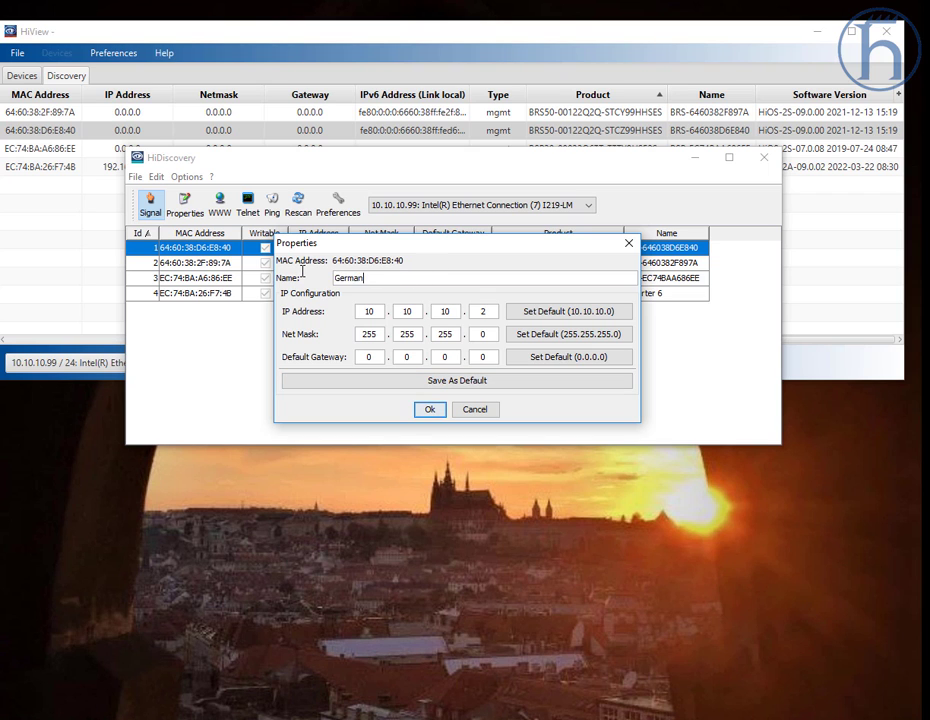
click(430, 409)
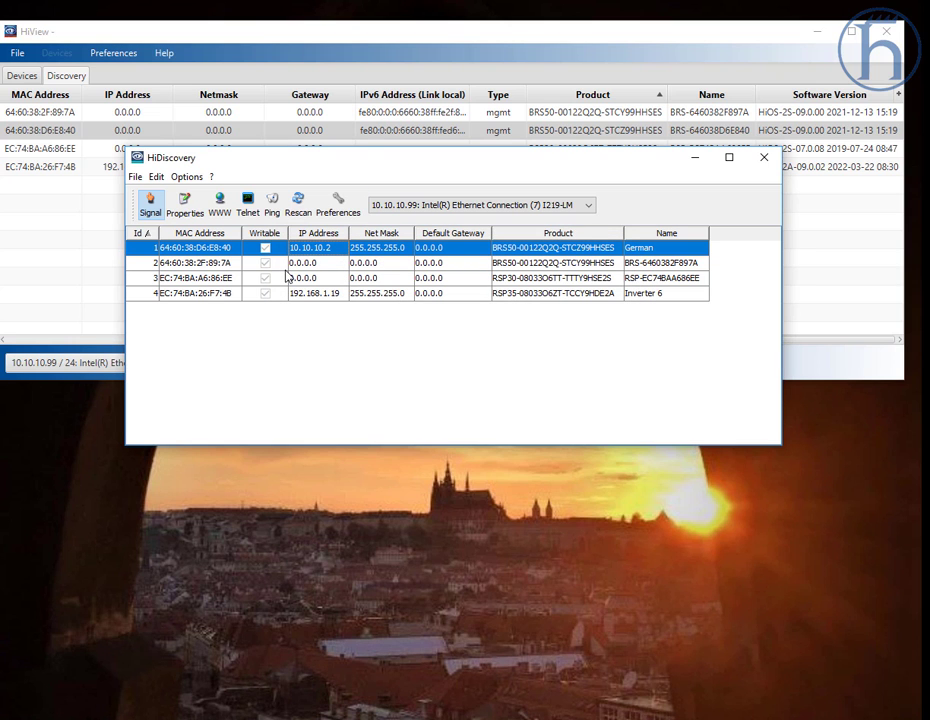
Step: Ping the reconfigured switch from HiDiscovery
click(270, 211)
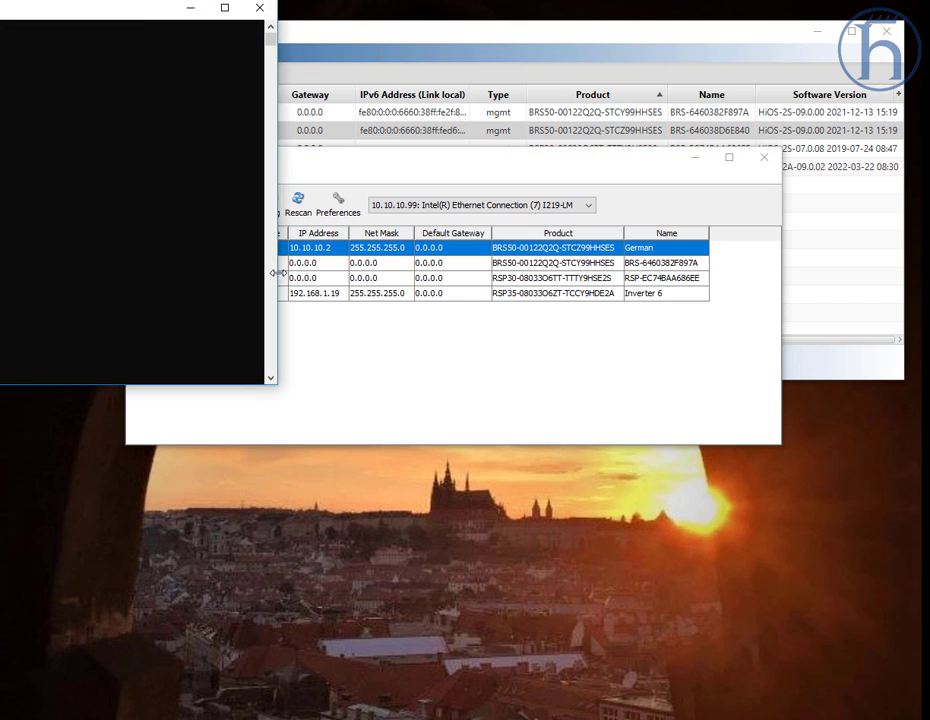
drag(145, 25, 645, 218)
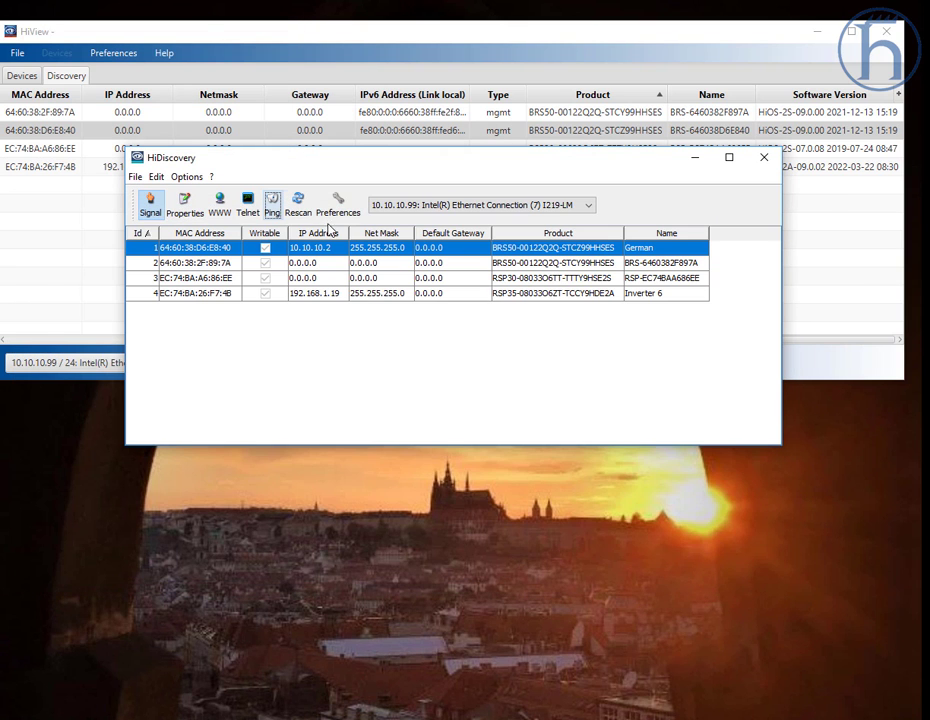
Step: Open the switch's web interface and accept the self-signed certificate risk to continue
click(220, 205)
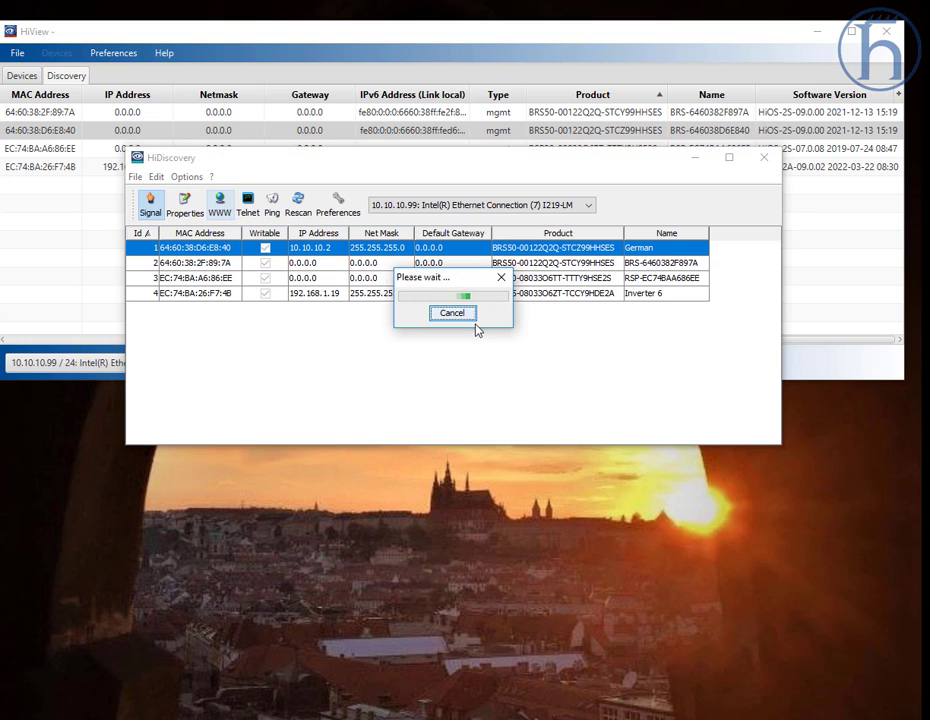
click(445, 311)
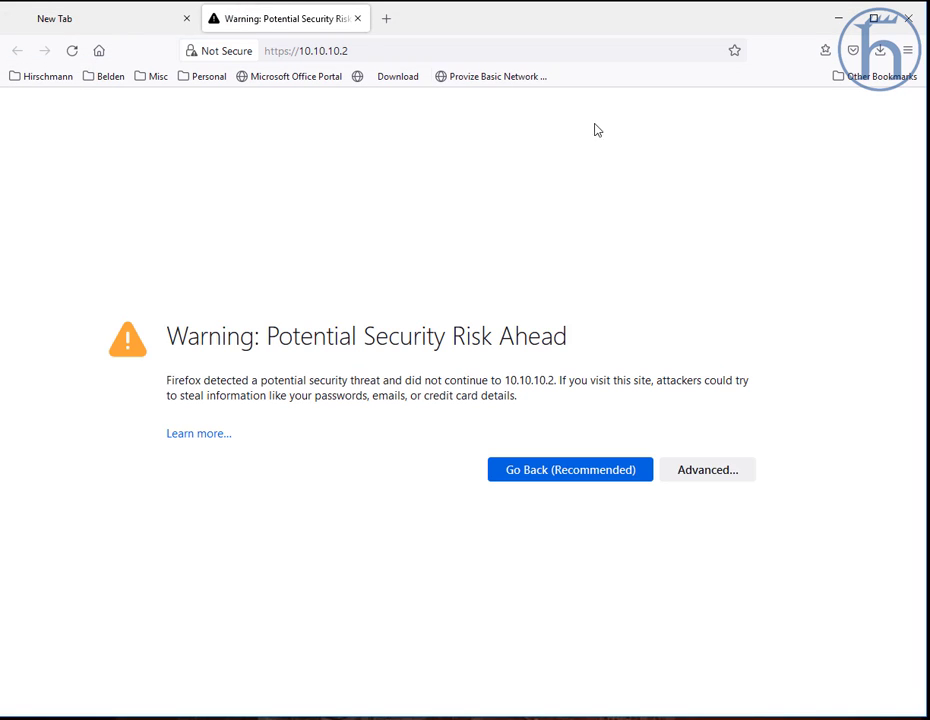
click(708, 470)
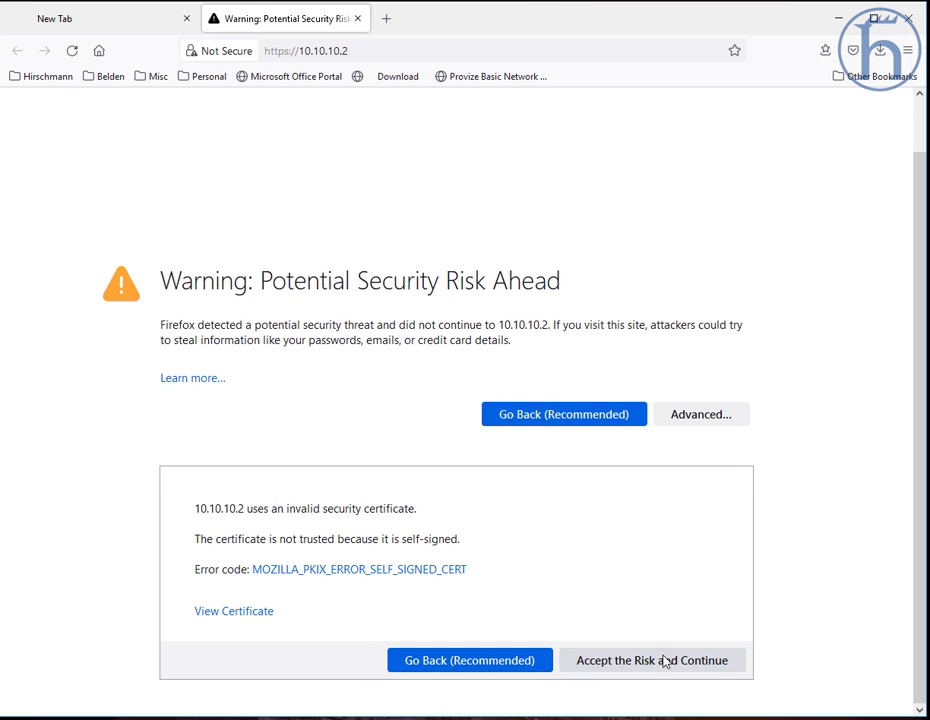
click(665, 660)
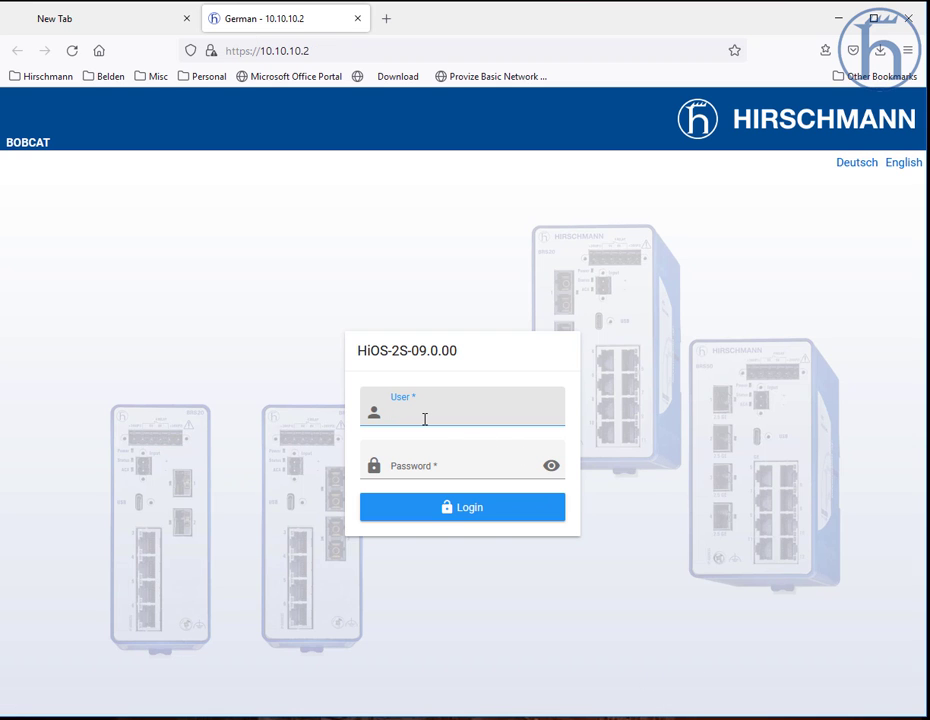
Step: Log in to the switch with user admin and the default password
text(admin)
key(Tab)
text(priv)
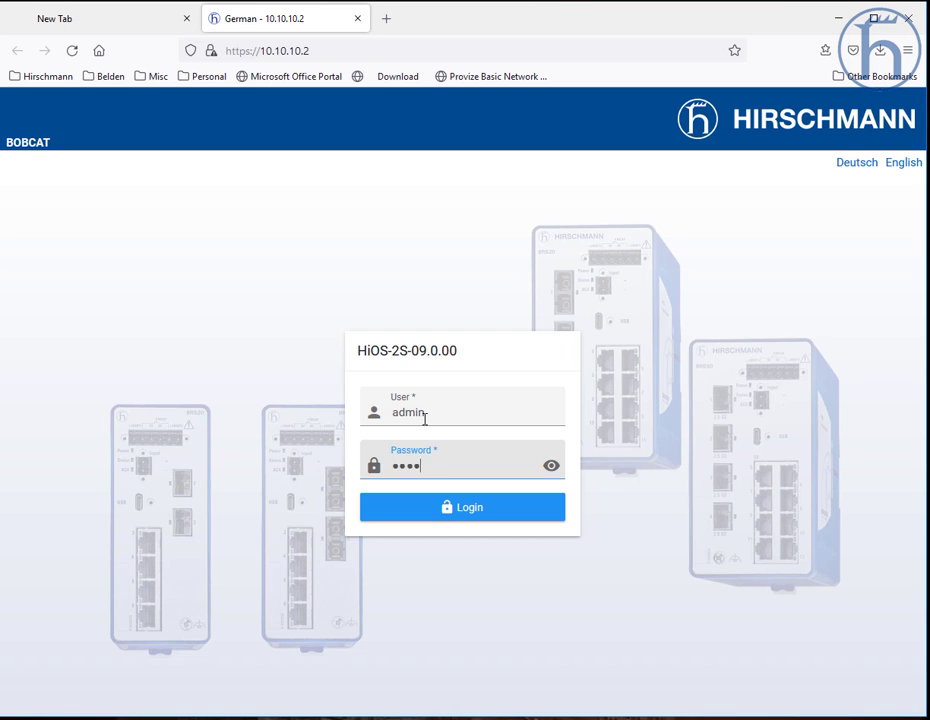
text(ate)
key(Return)
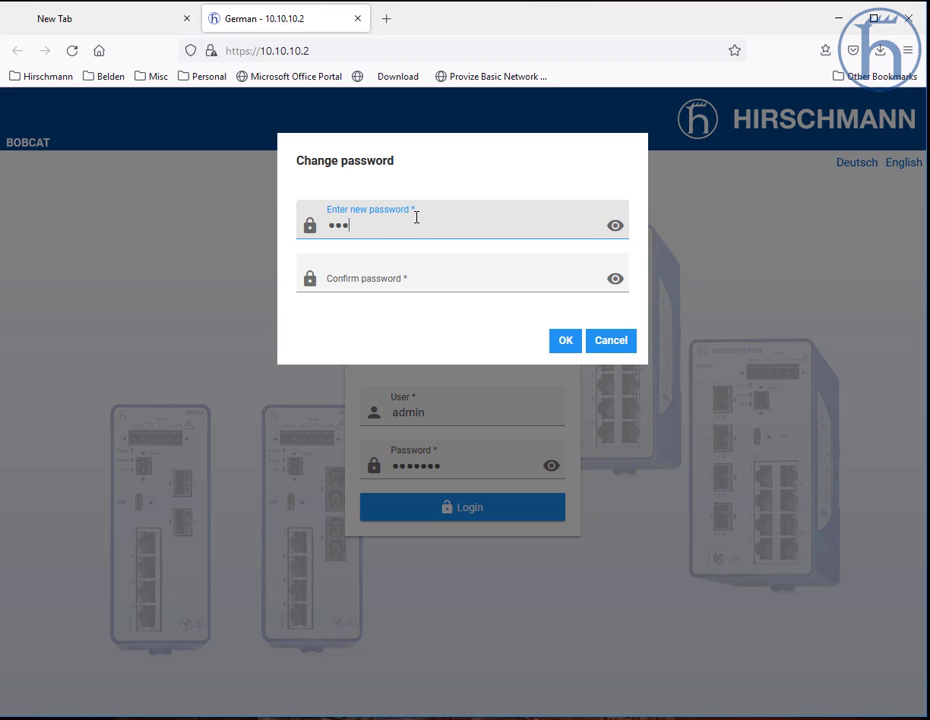
Step: Enter and confirm a new admin password in the Change password dialog
key(Tab)
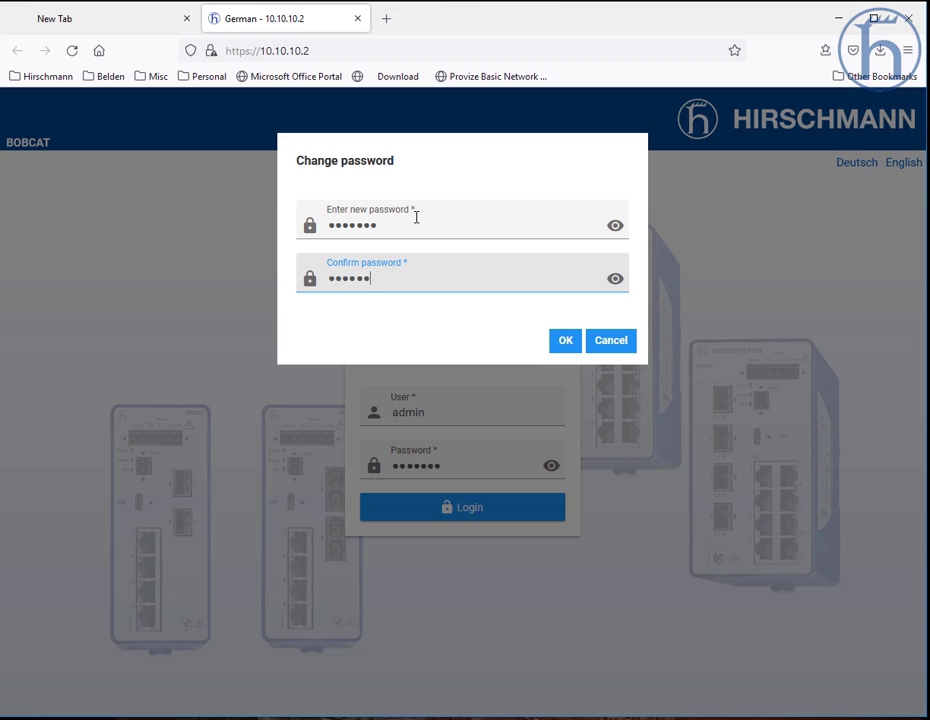
click(565, 343)
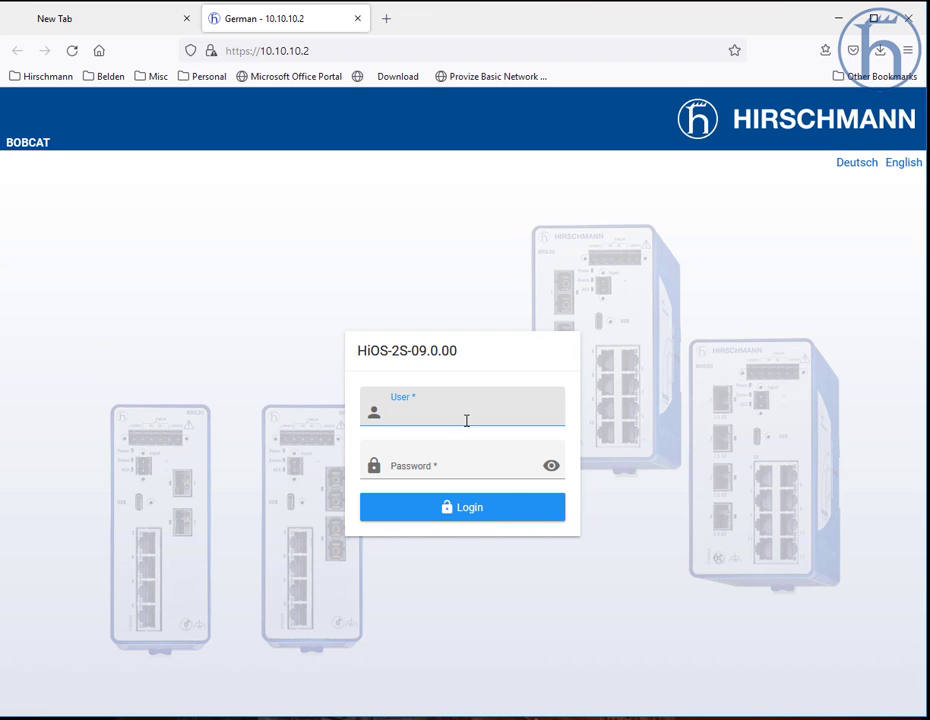
Step: Log in again as admin with the new password
text(n)
key(Tab)
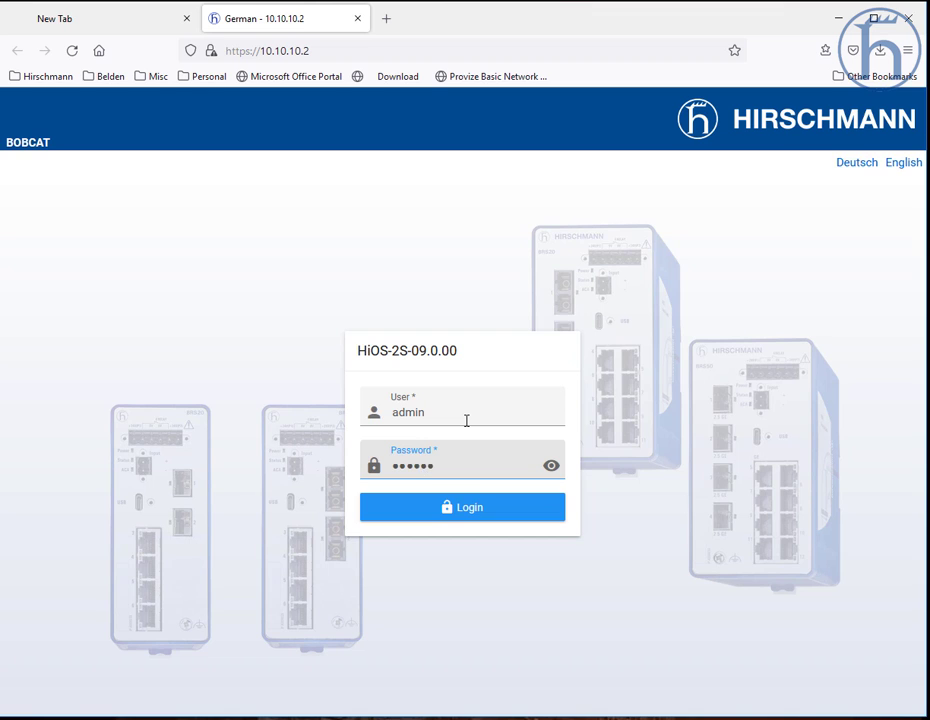
key(Return)
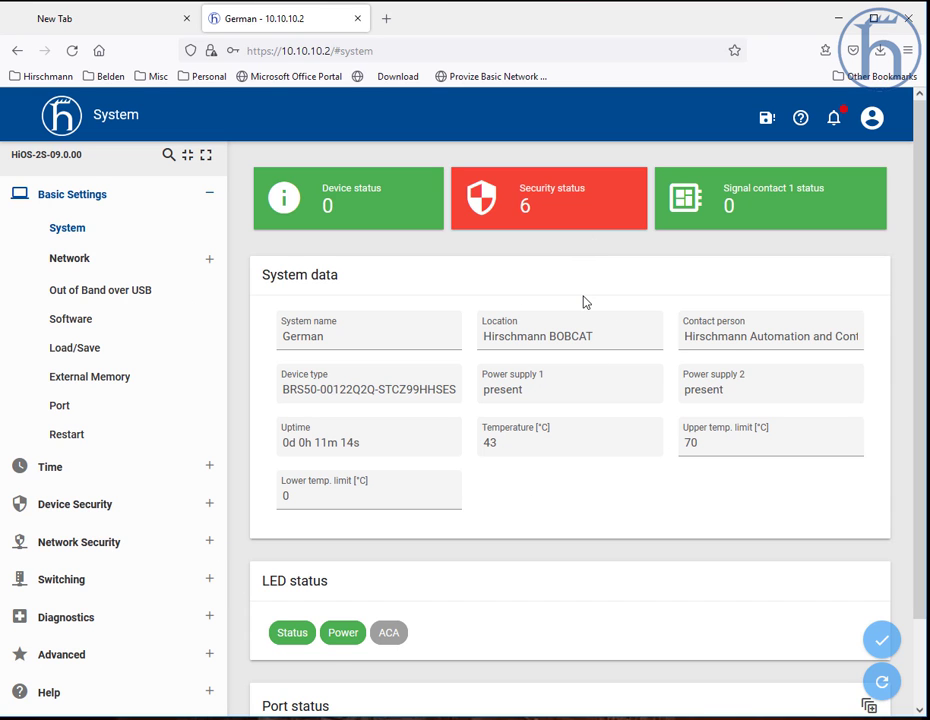
Step: Review the System overview page and the navigation menu sections
scroll(604, 430, down, 2)
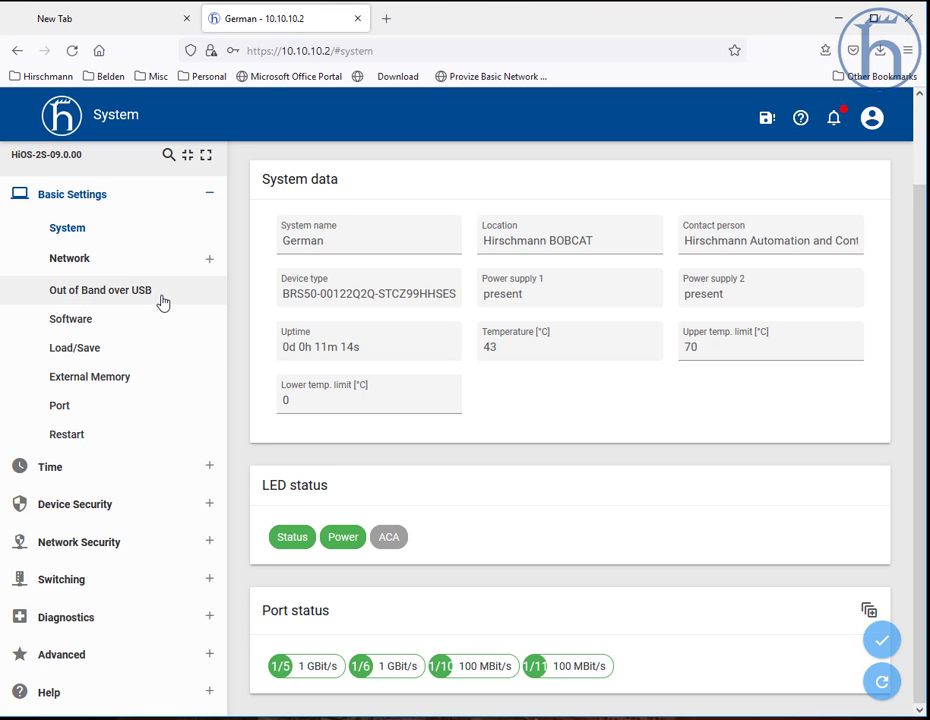
scroll(500, 409, up, 2)
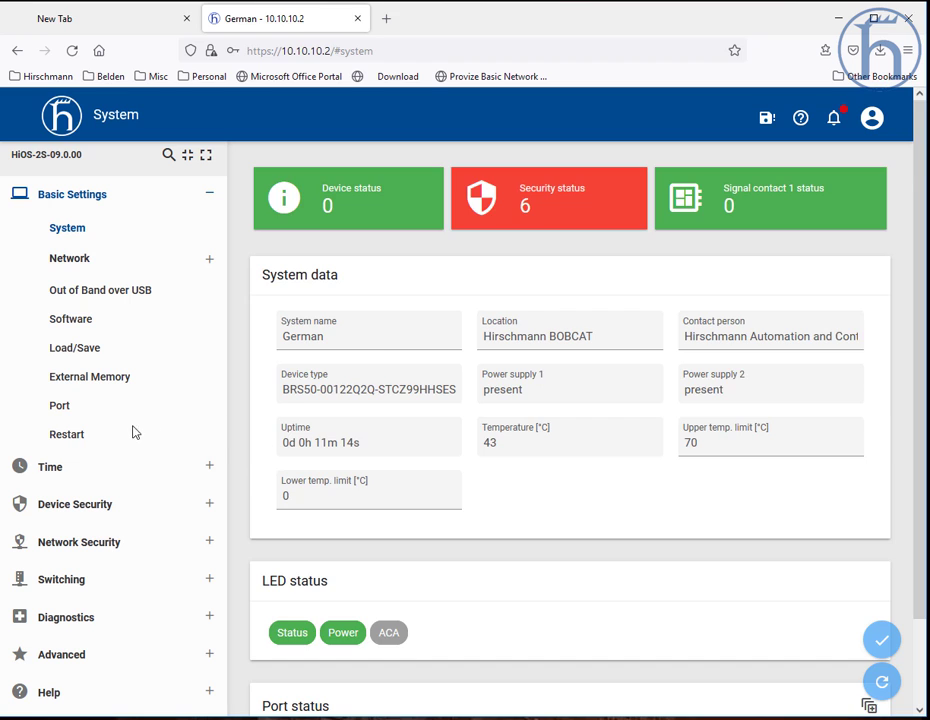
scroll(130, 450, down, 2)
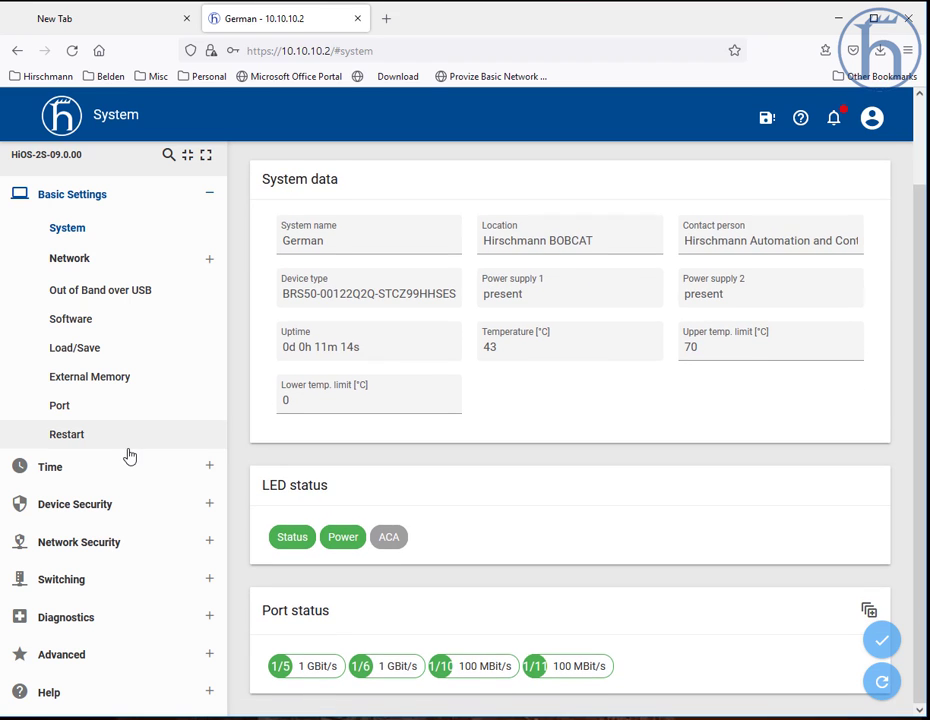
click(91, 580)
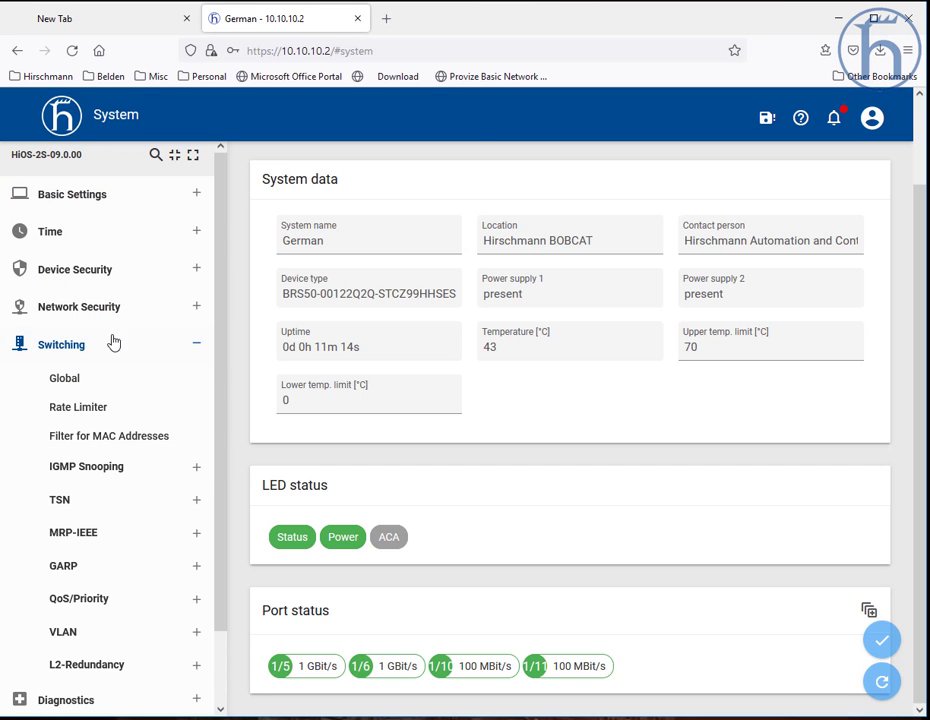
scroll(110, 300, up, 2)
click(93, 200)
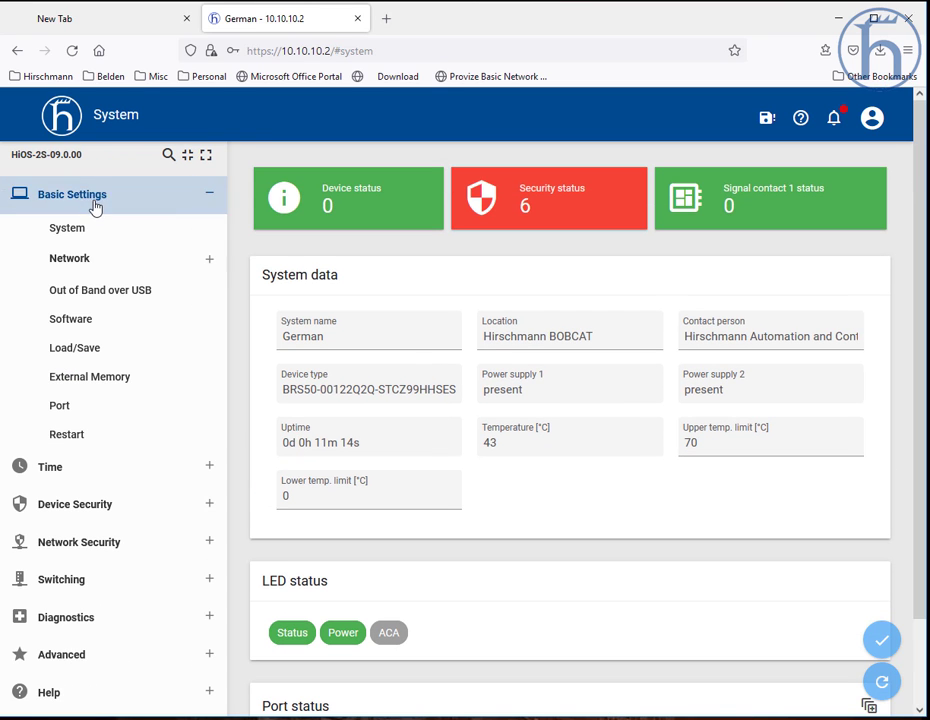
Step: Open the Global page under Basic Settings > Network
click(75, 265)
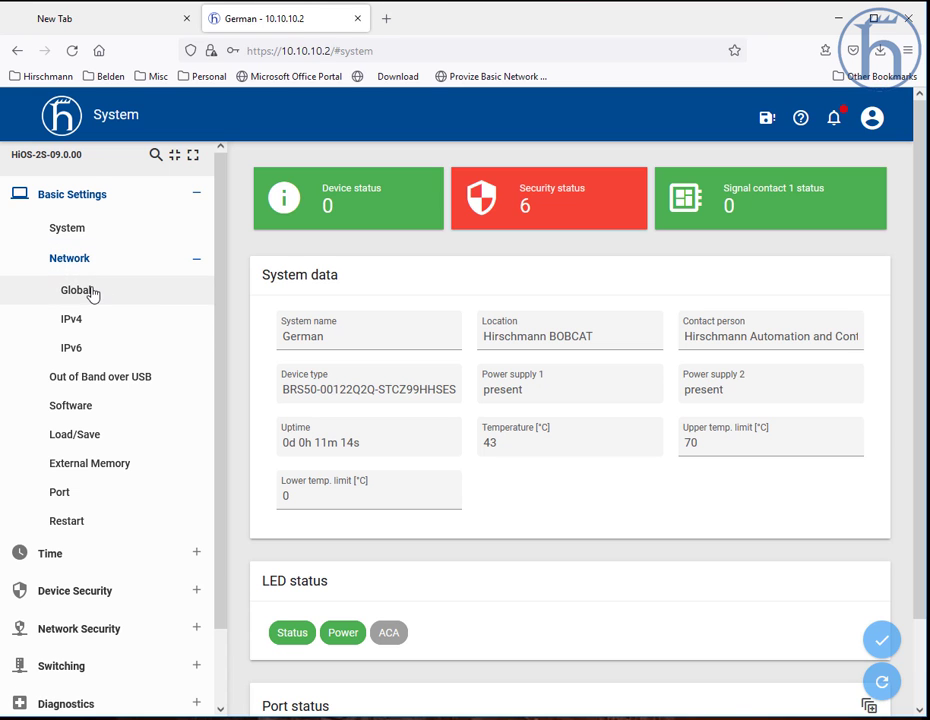
click(93, 292)
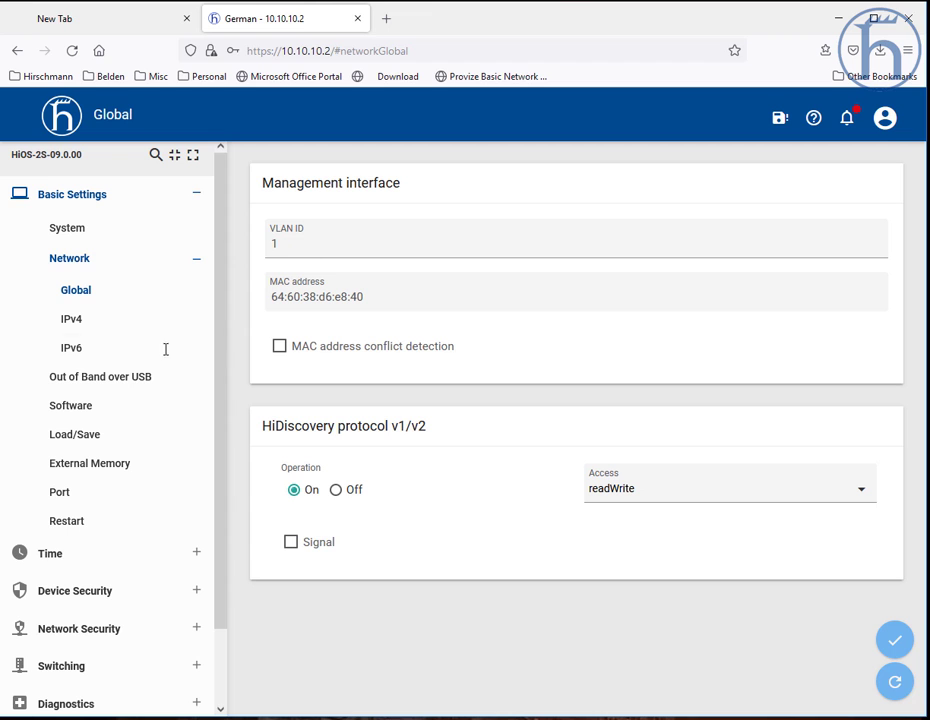
scroll(104, 470, down, 2)
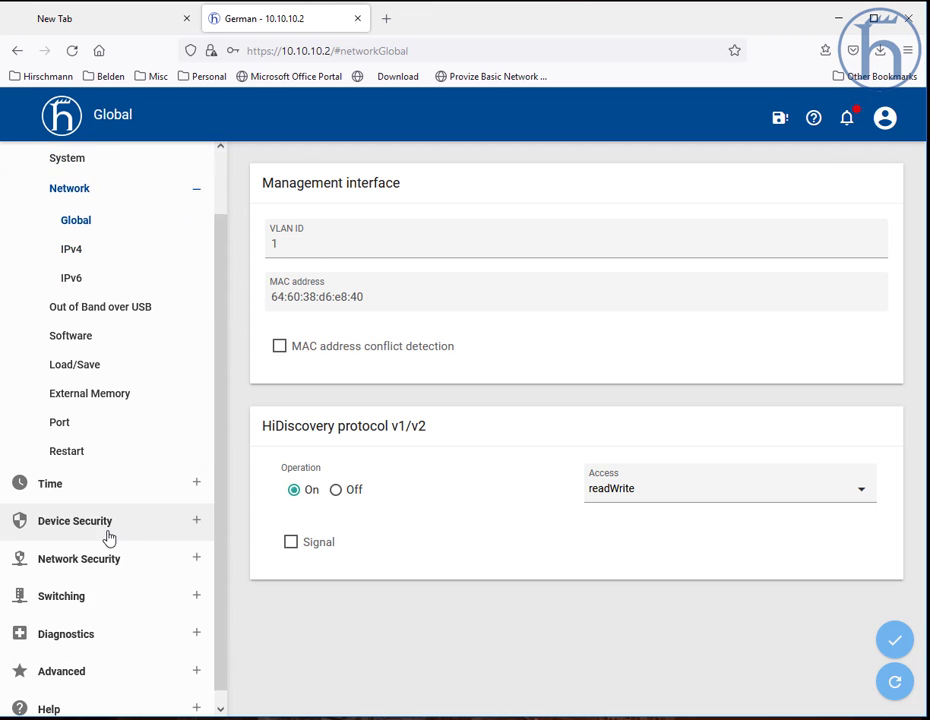
Step: Create VLAN 20 in the Switching > VLAN Configuration table and apply the change
click(93, 596)
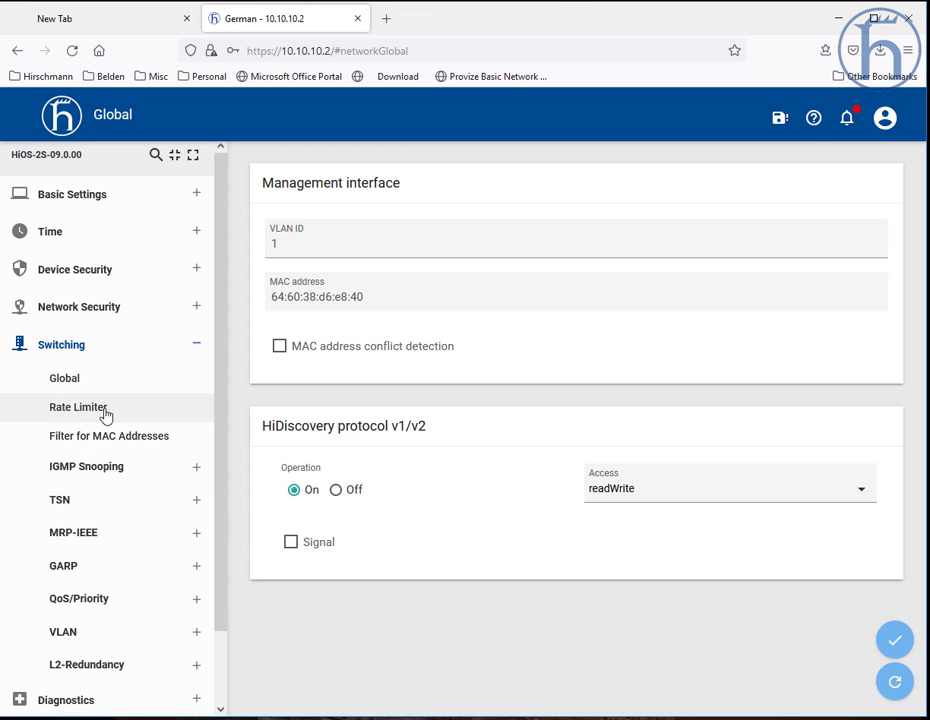
click(84, 636)
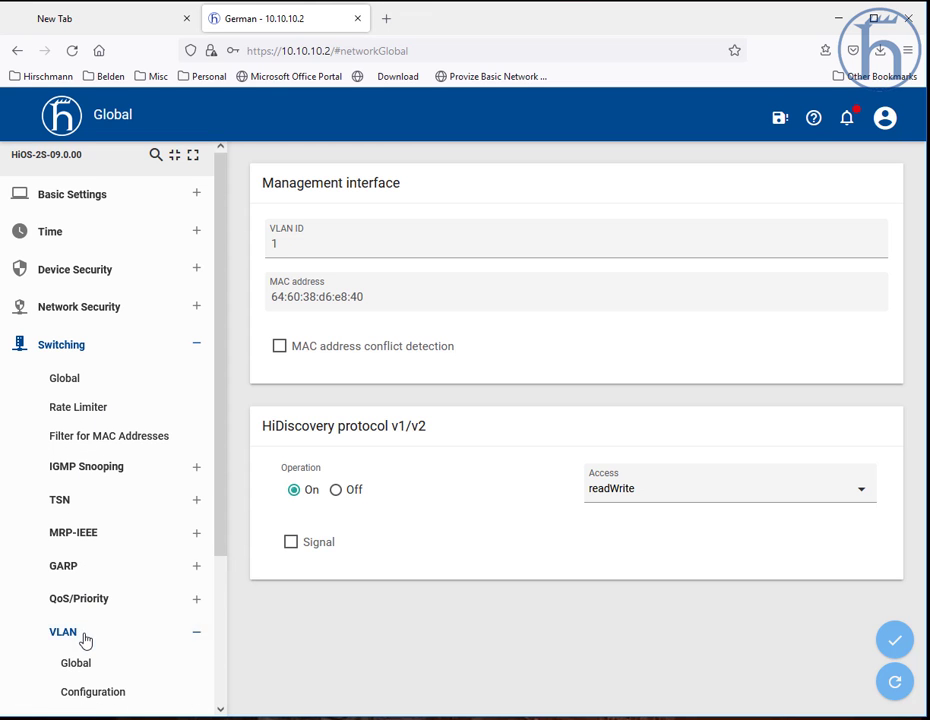
scroll(105, 610, down, 3)
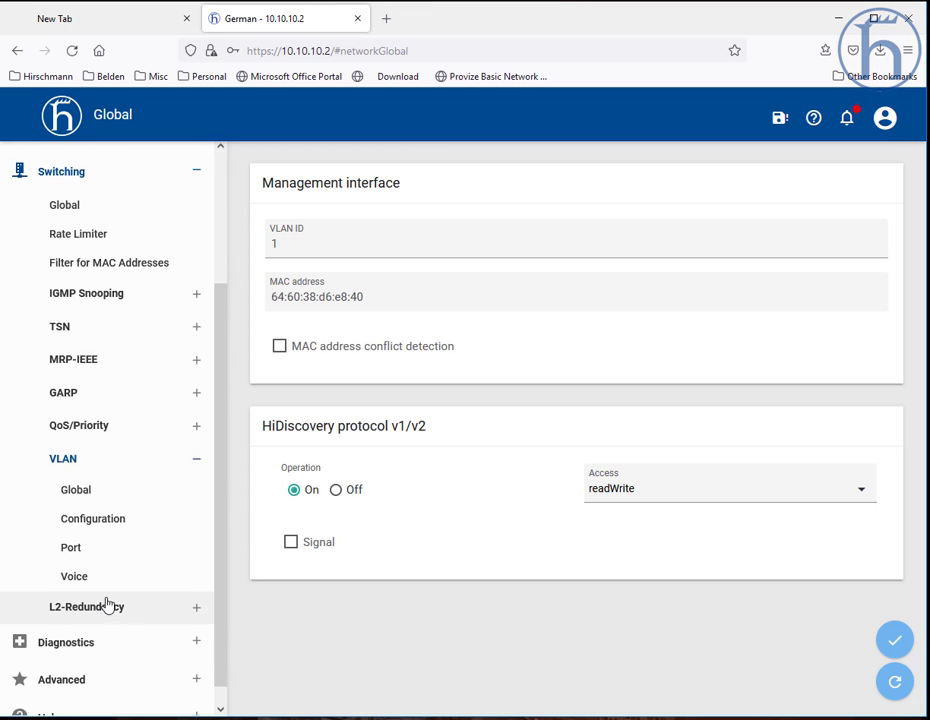
click(115, 506)
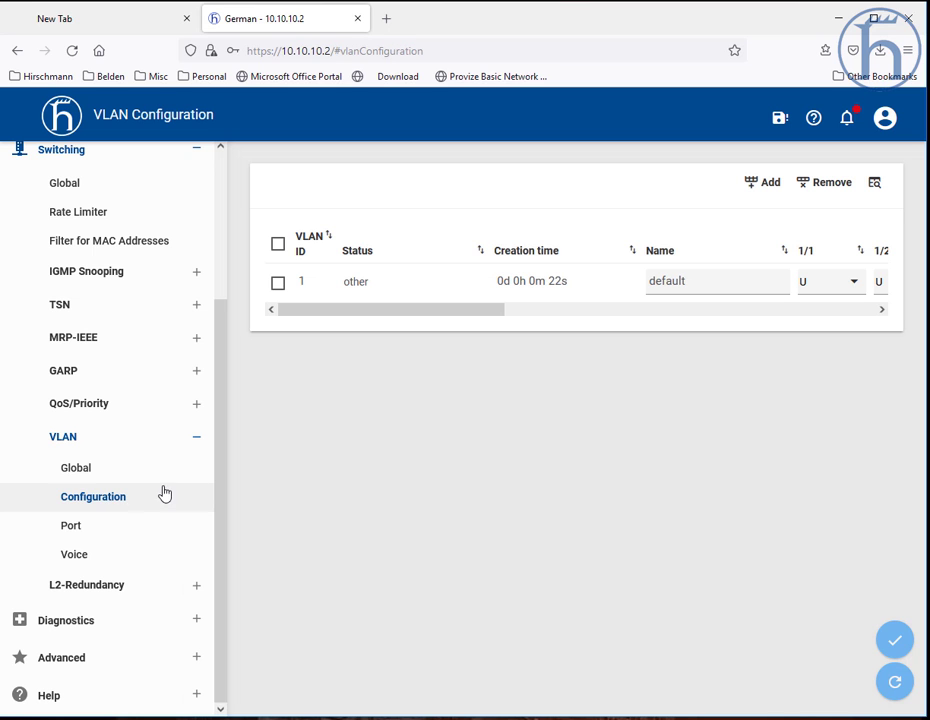
click(766, 186)
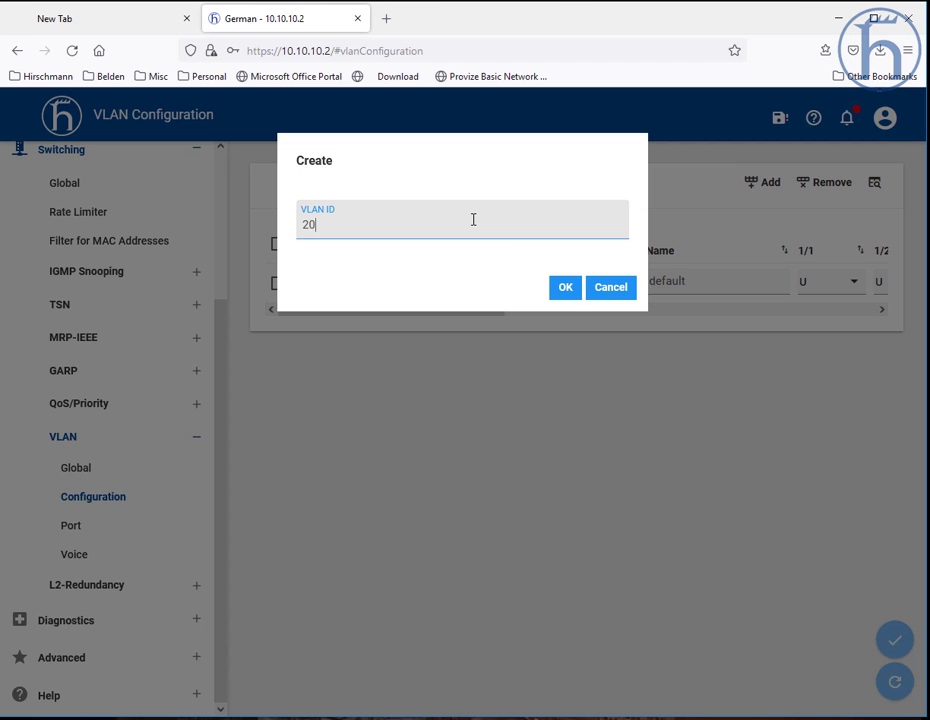
click(564, 290)
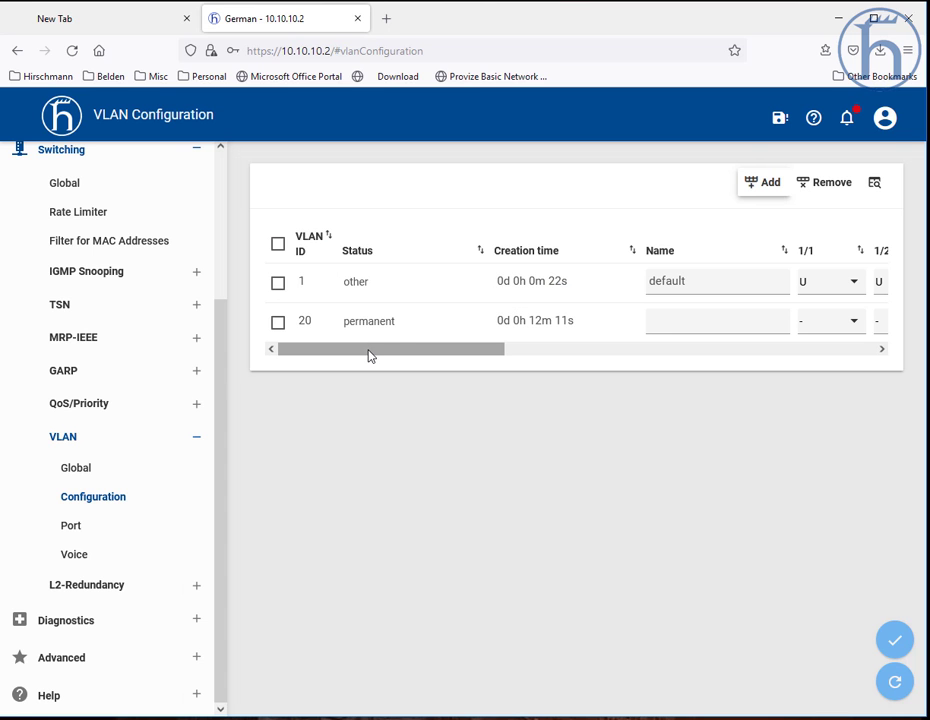
click(898, 648)
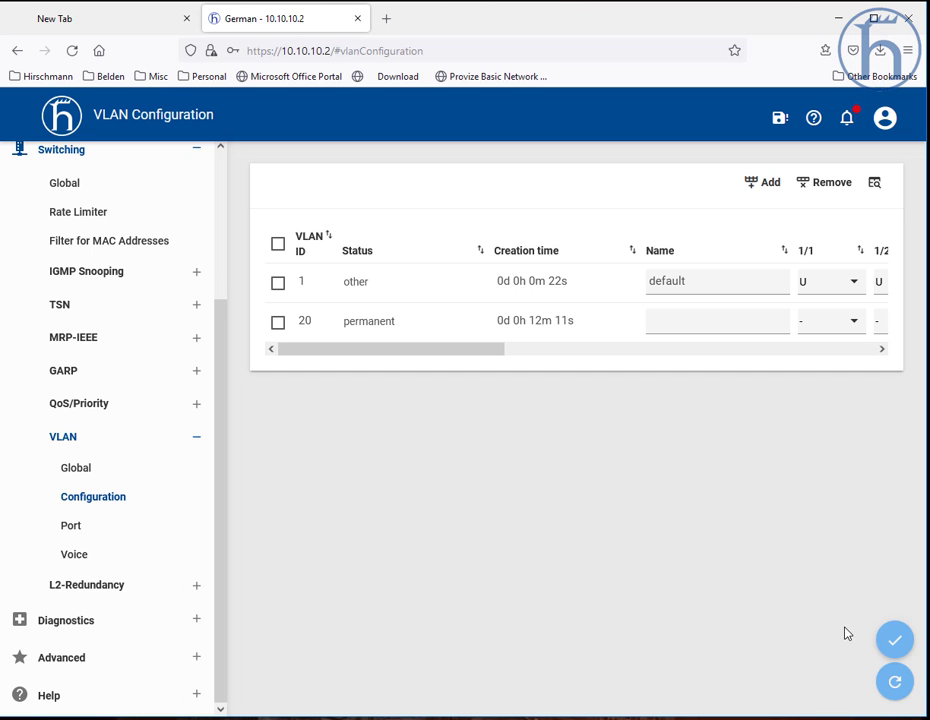
click(892, 687)
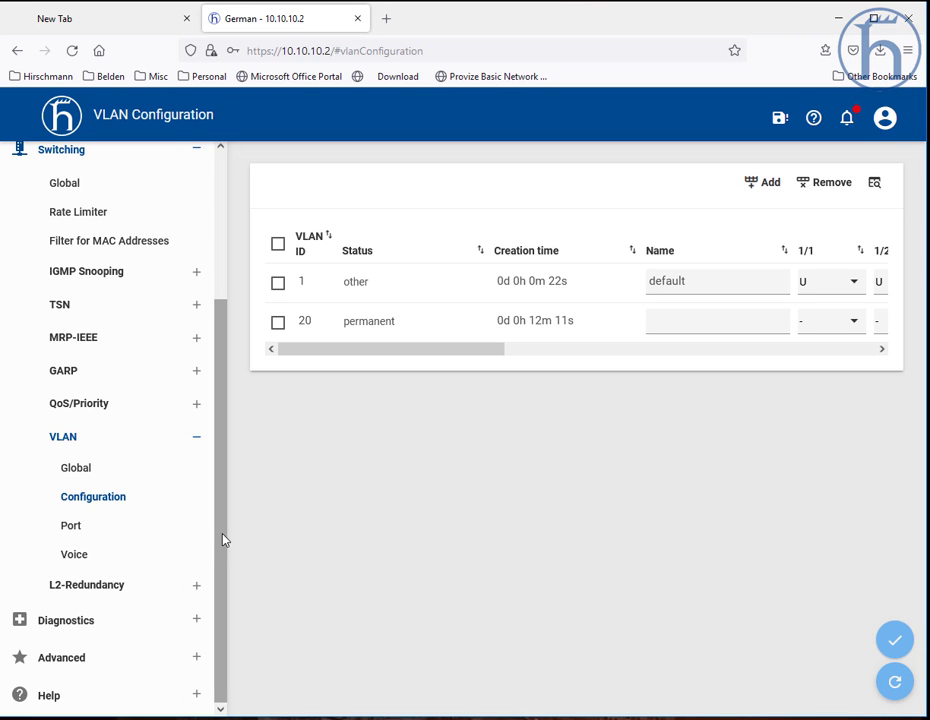
Step: Set the management interface VLAN ID to 20, choose port 1/6 as the new management port, and apply
drag(224, 542, 237, 336)
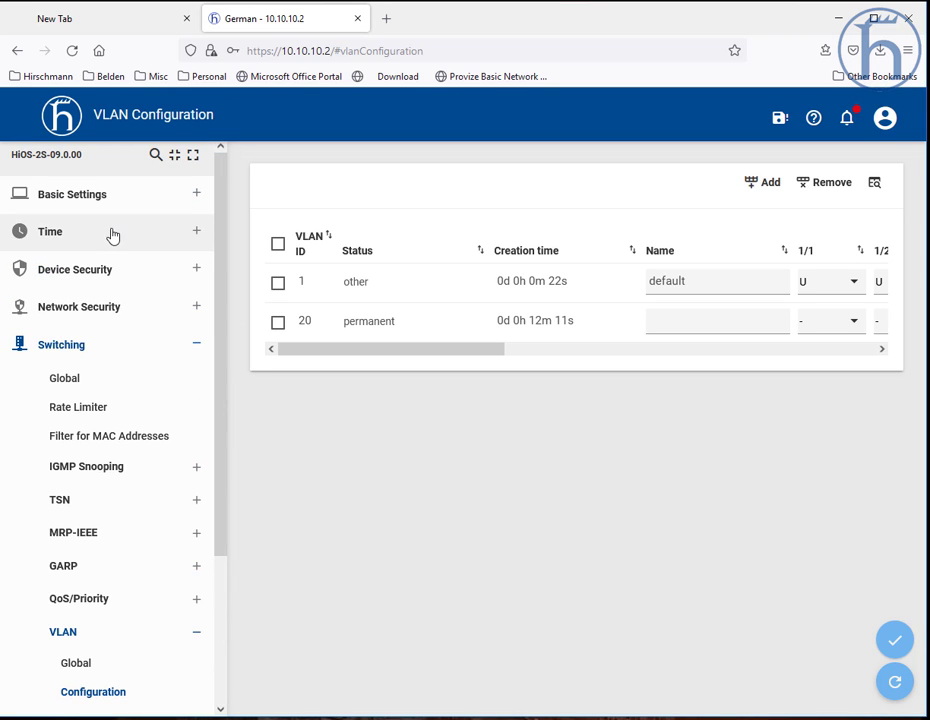
click(89, 195)
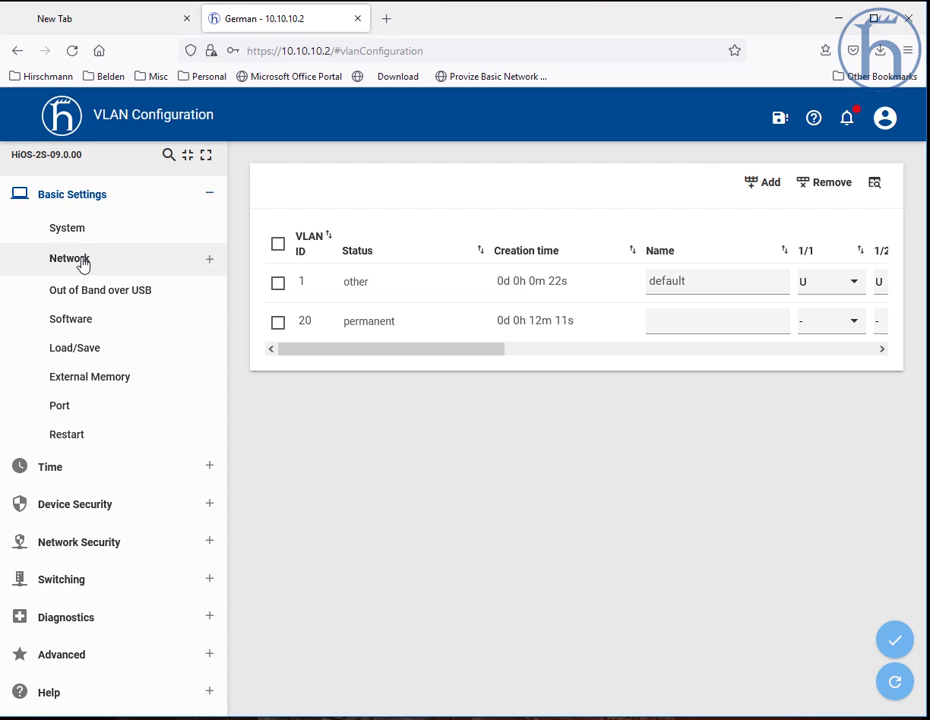
click(84, 262)
click(84, 303)
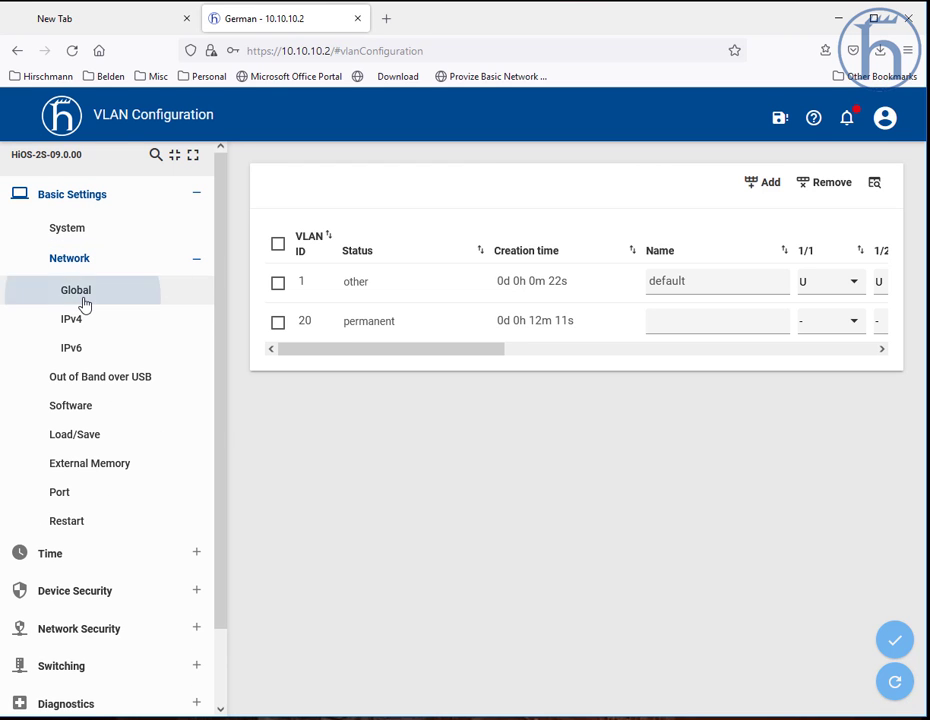
click(307, 247)
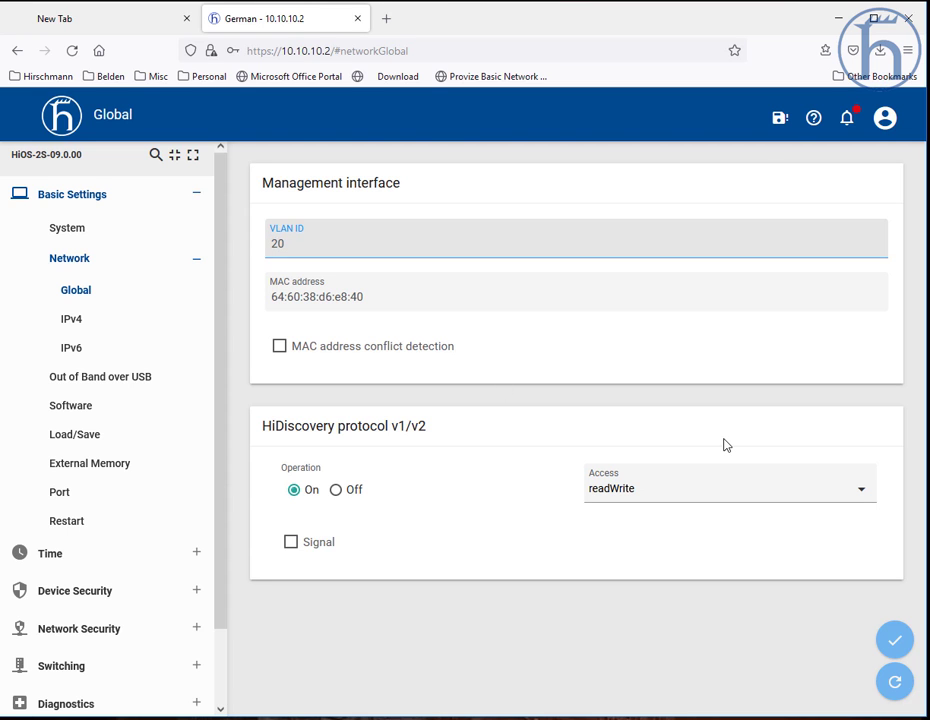
click(893, 643)
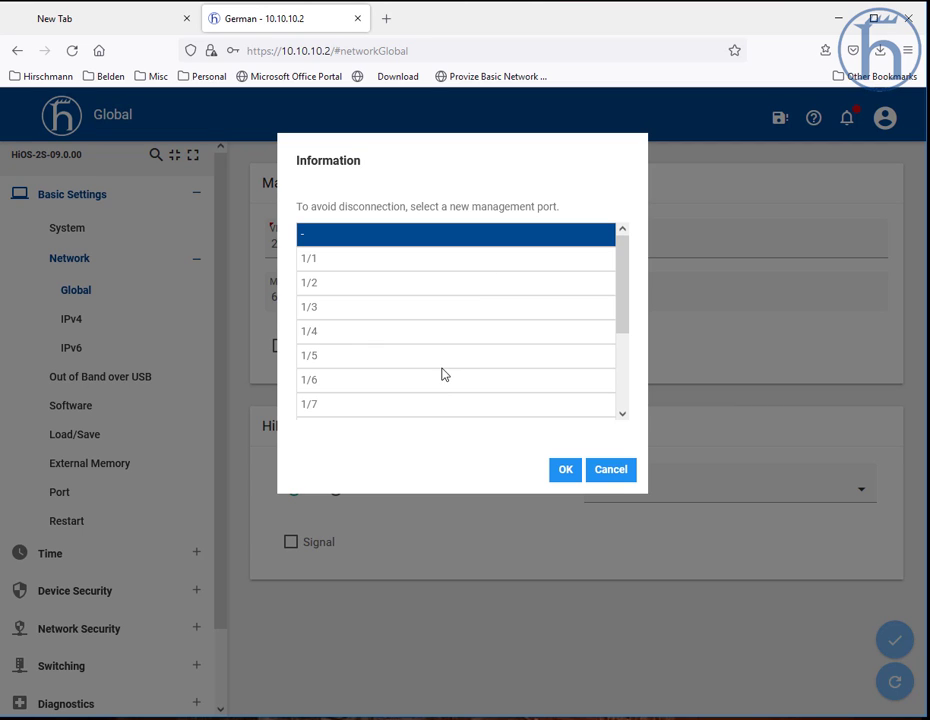
click(360, 380)
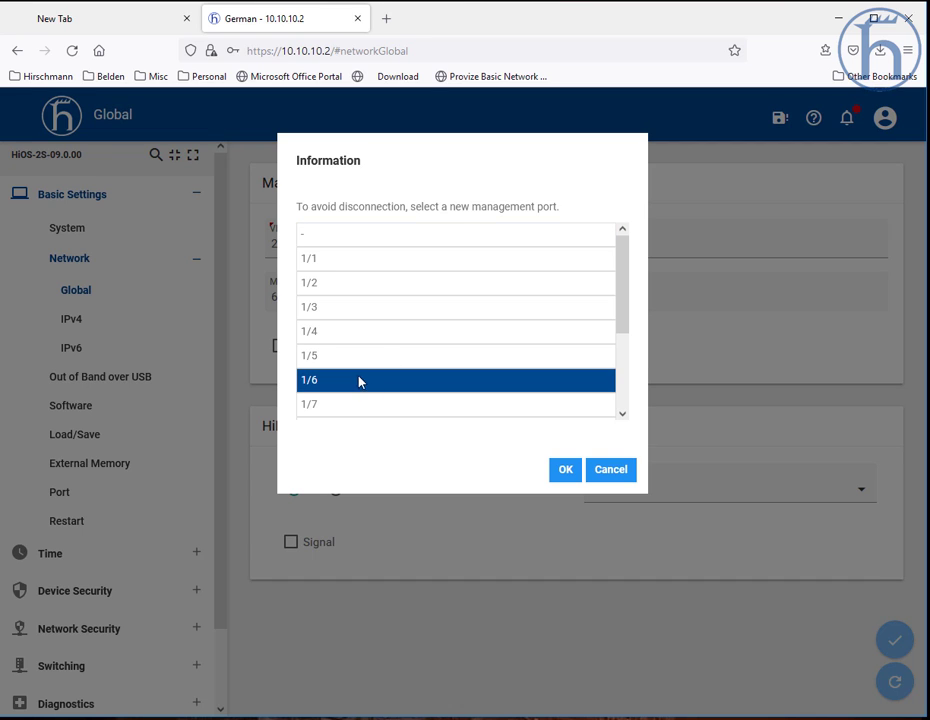
click(568, 472)
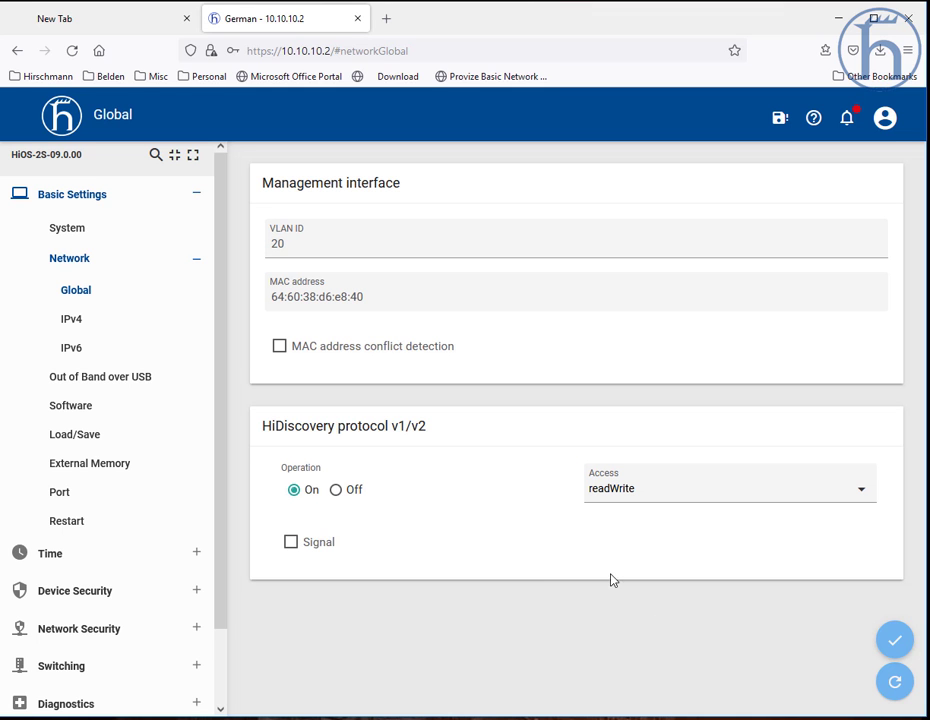
click(896, 643)
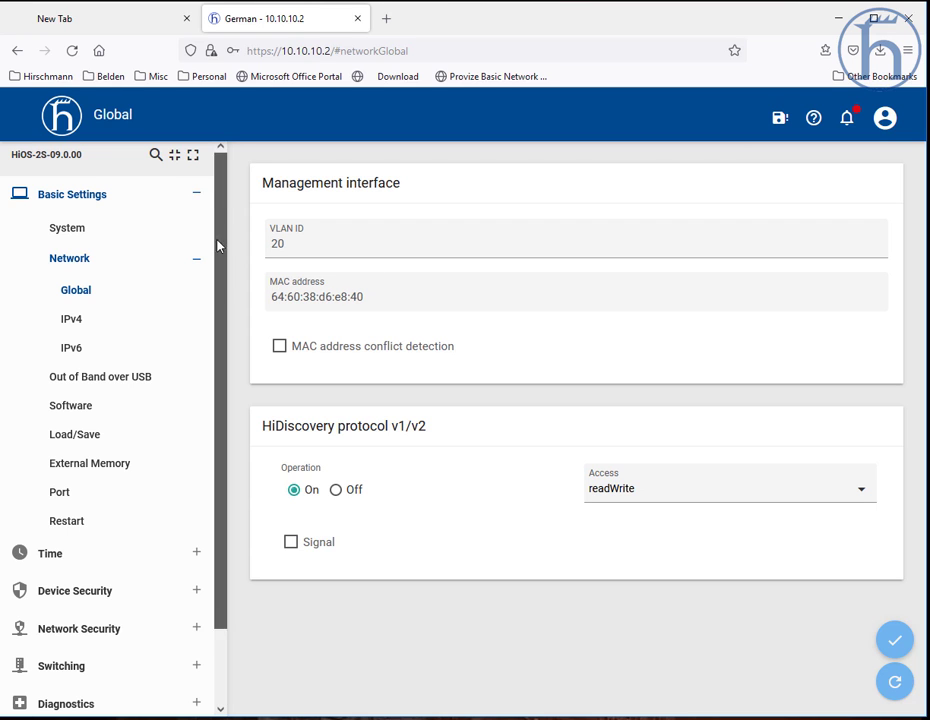
Step: Review VLAN 20's port memberships in the VLAN Configuration table and the VLAN Port settings
scroll(220, 300, down, 2)
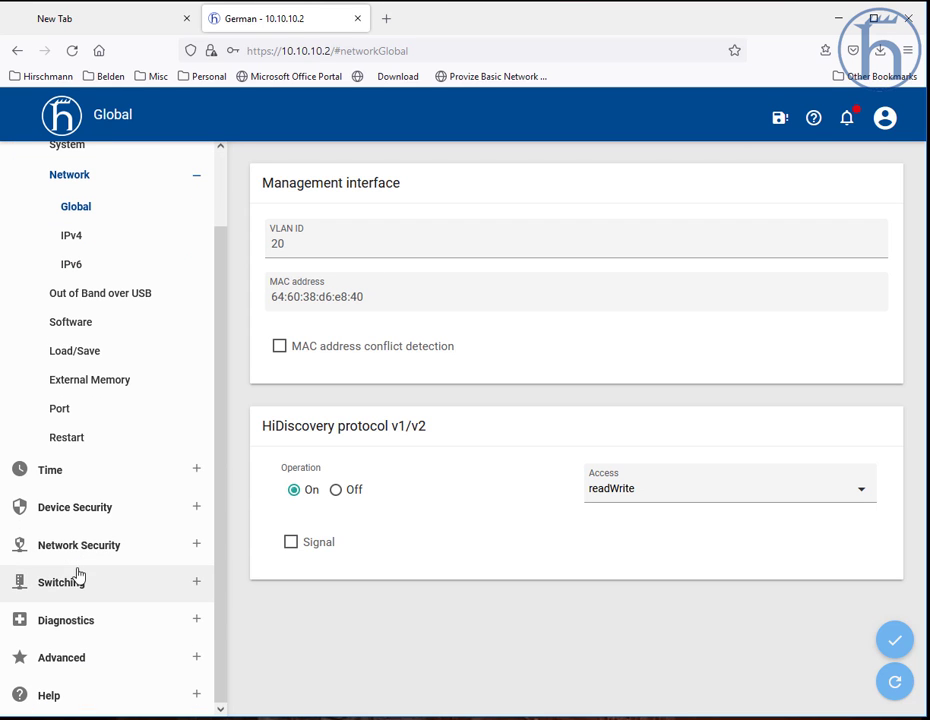
click(83, 587)
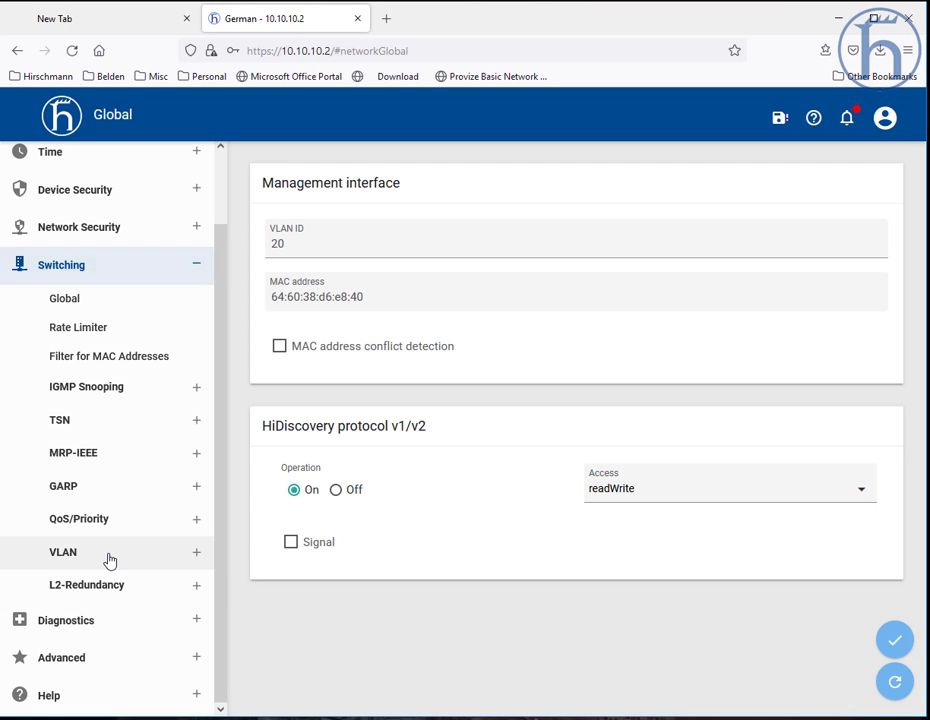
click(99, 557)
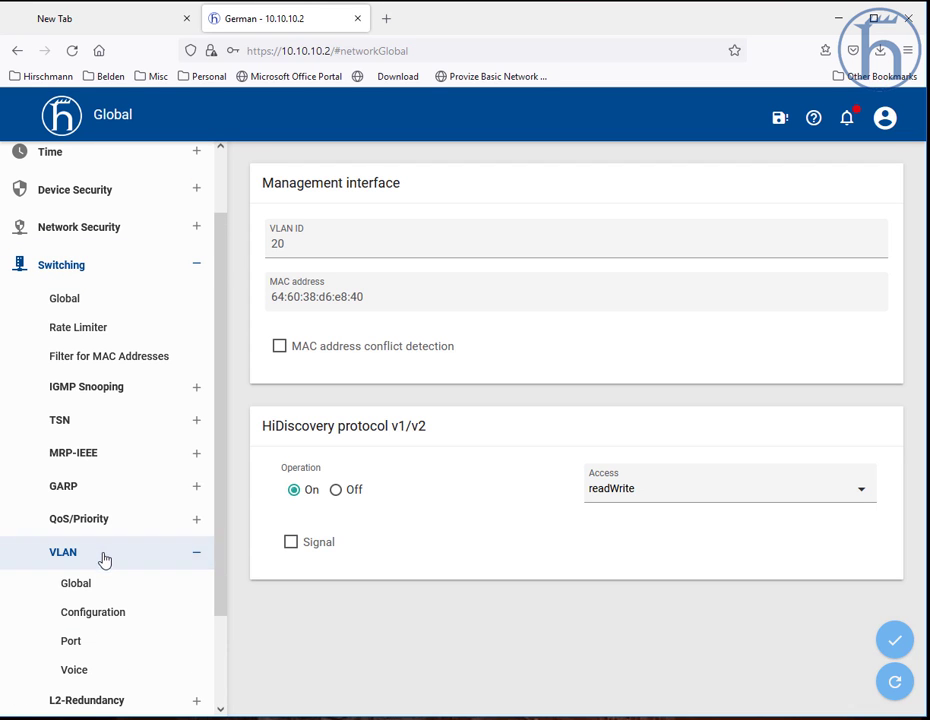
click(118, 617)
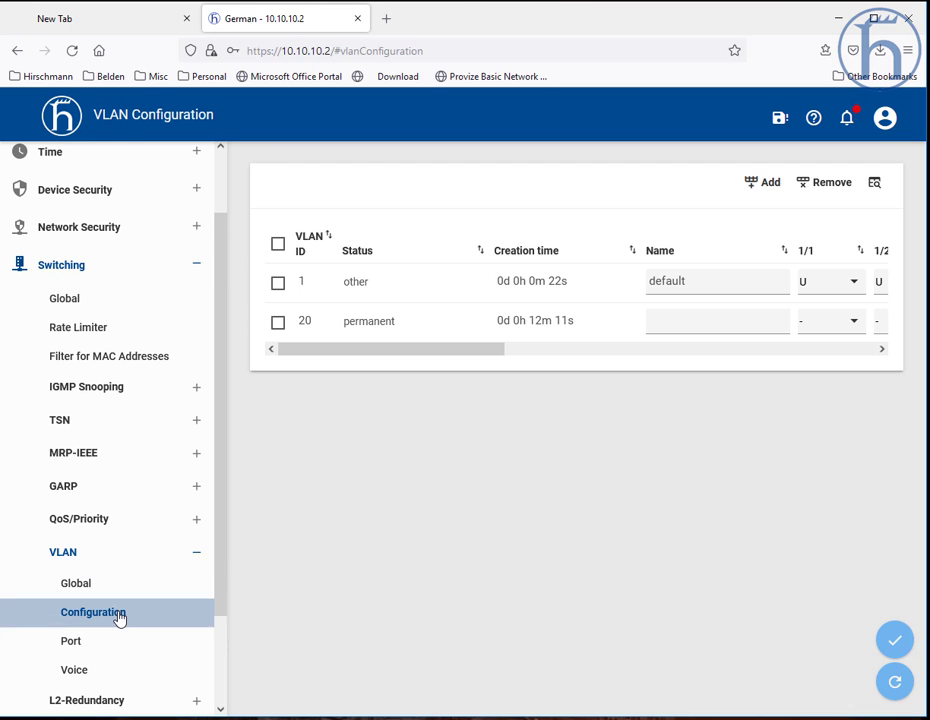
click(896, 692)
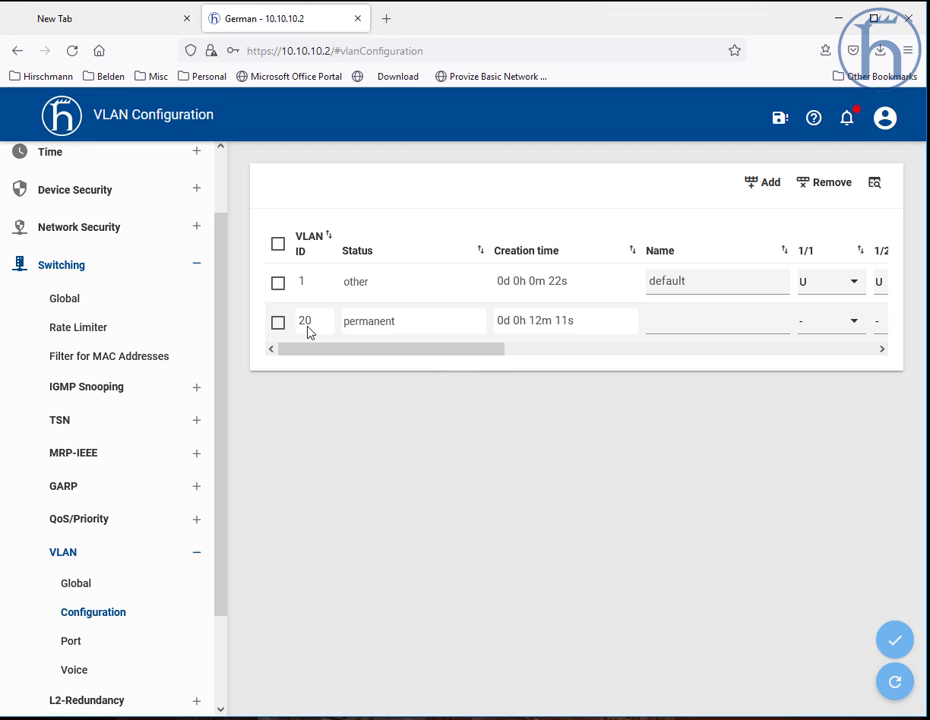
drag(338, 350, 582, 372)
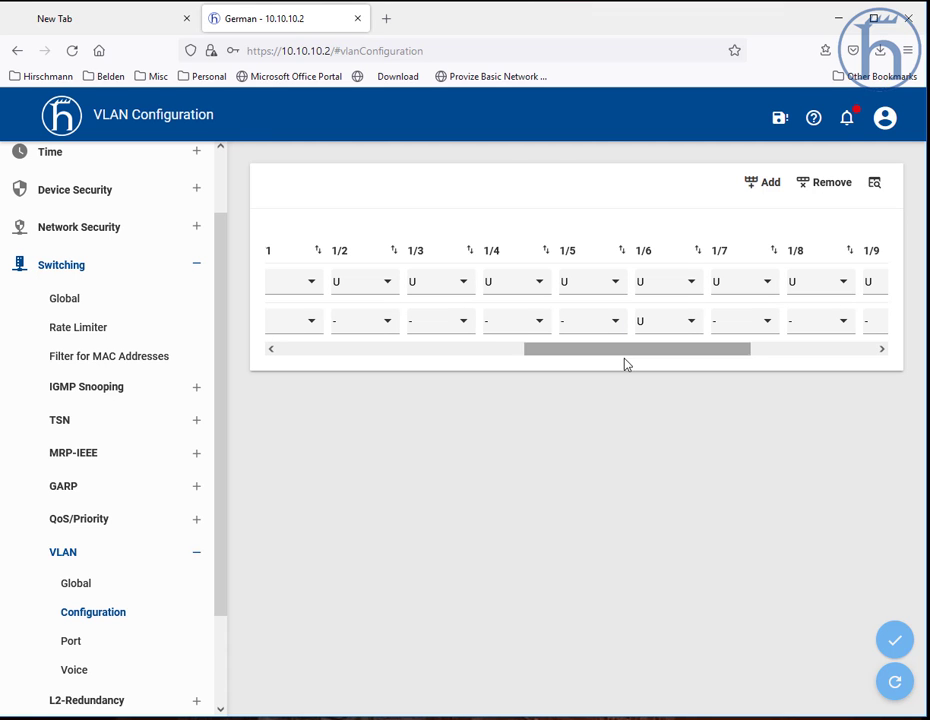
click(127, 642)
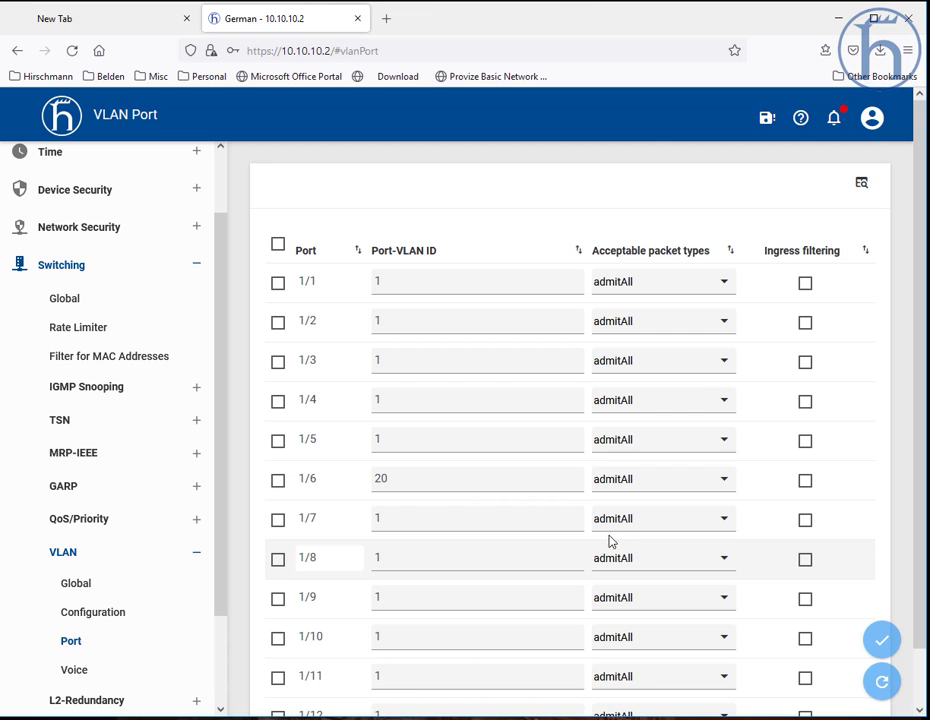
Step: Save the running configuration to non-volatile memory on the Load/Save page and refresh it
drag(222, 430, 232, 280)
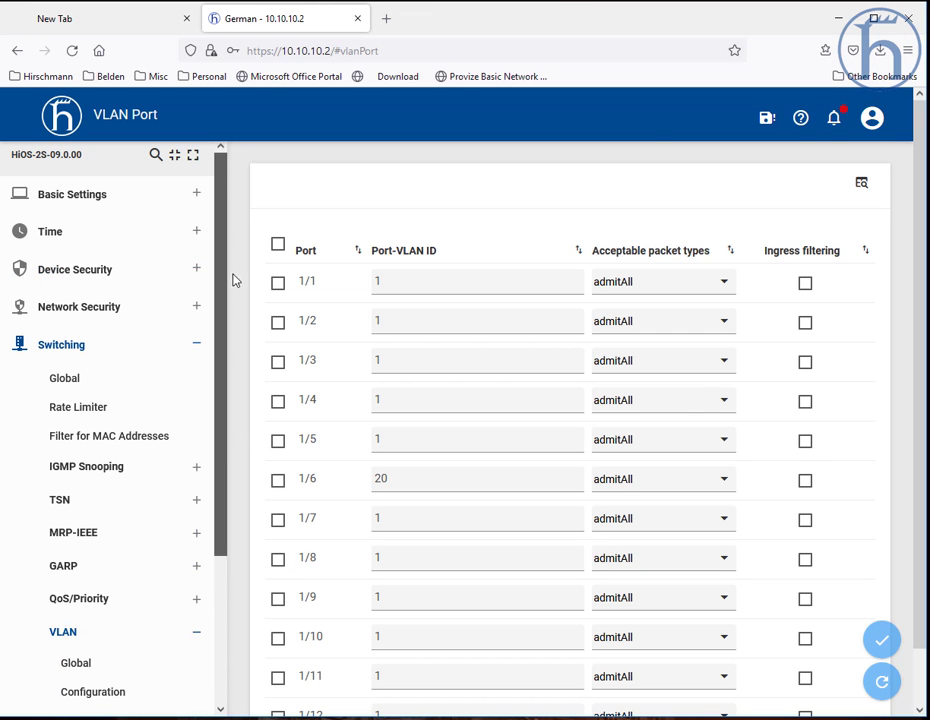
click(105, 200)
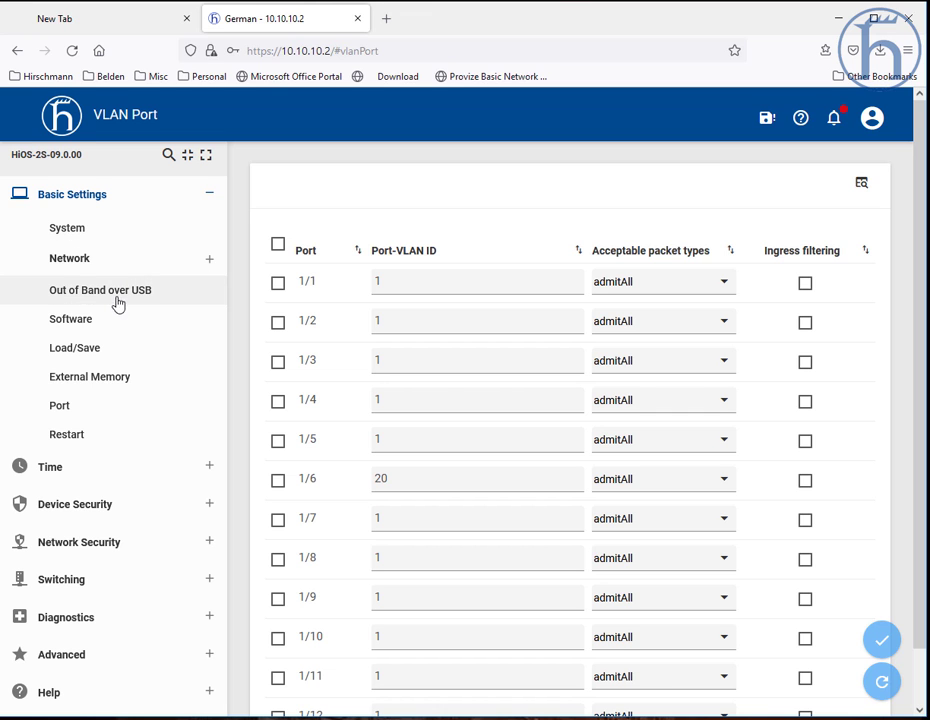
click(101, 352)
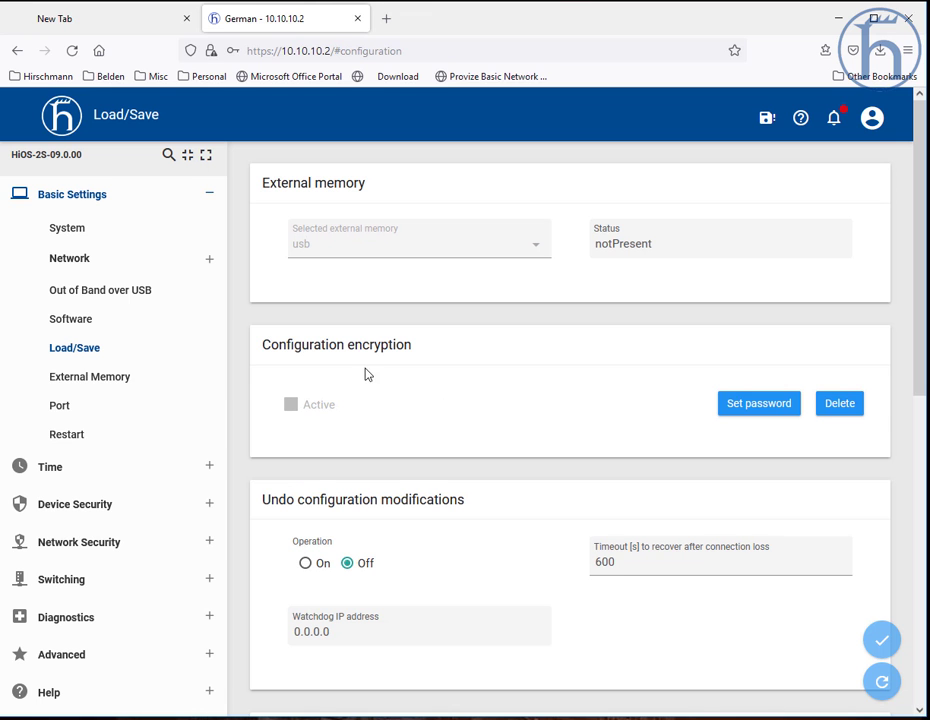
scroll(681, 413, down, 6)
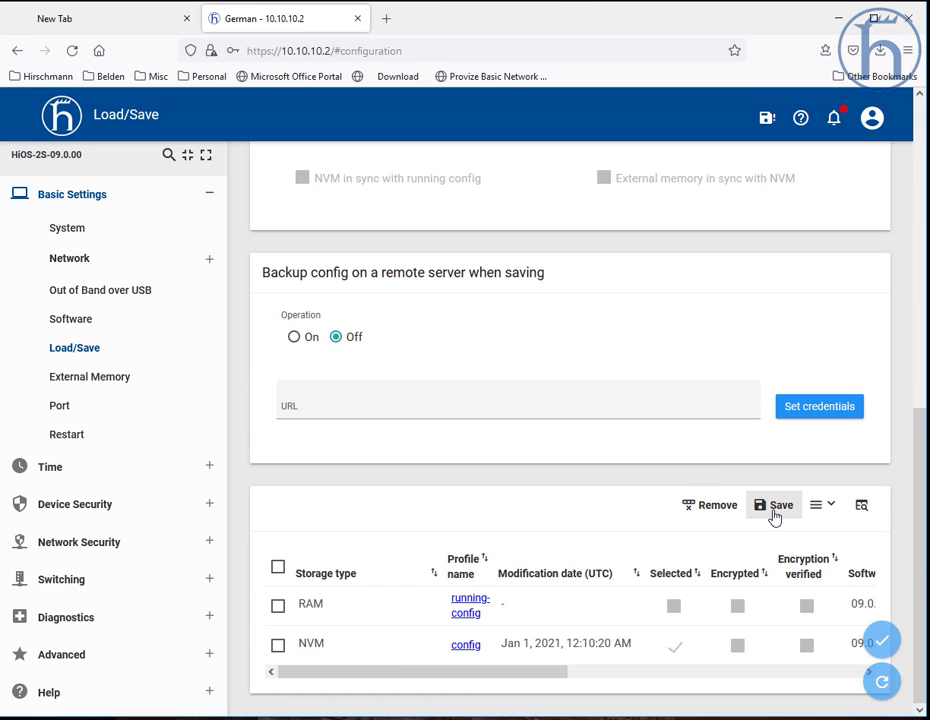
click(776, 509)
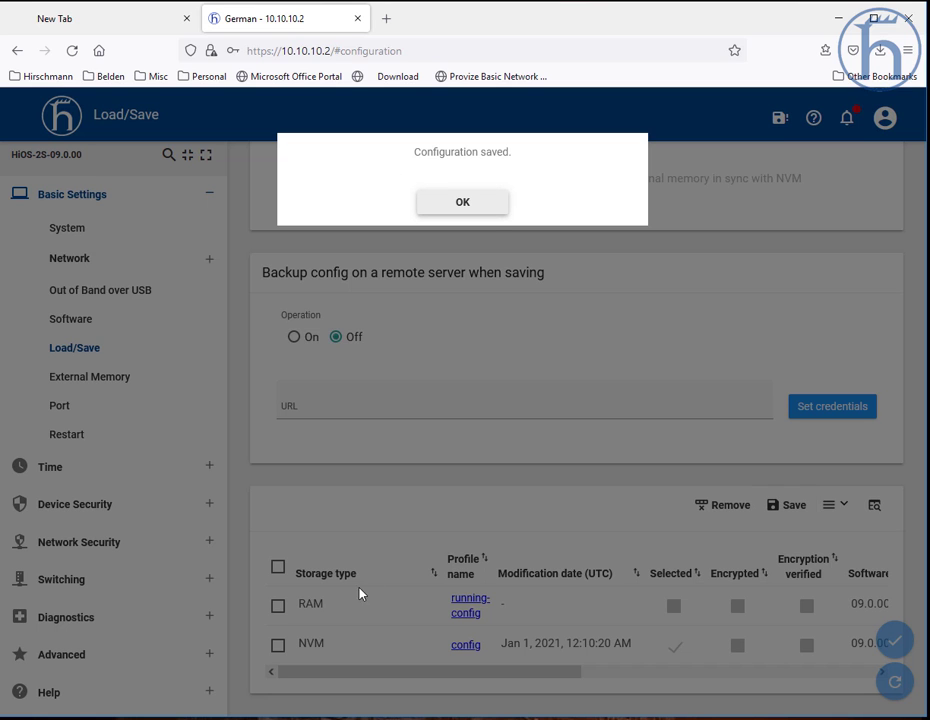
click(492, 214)
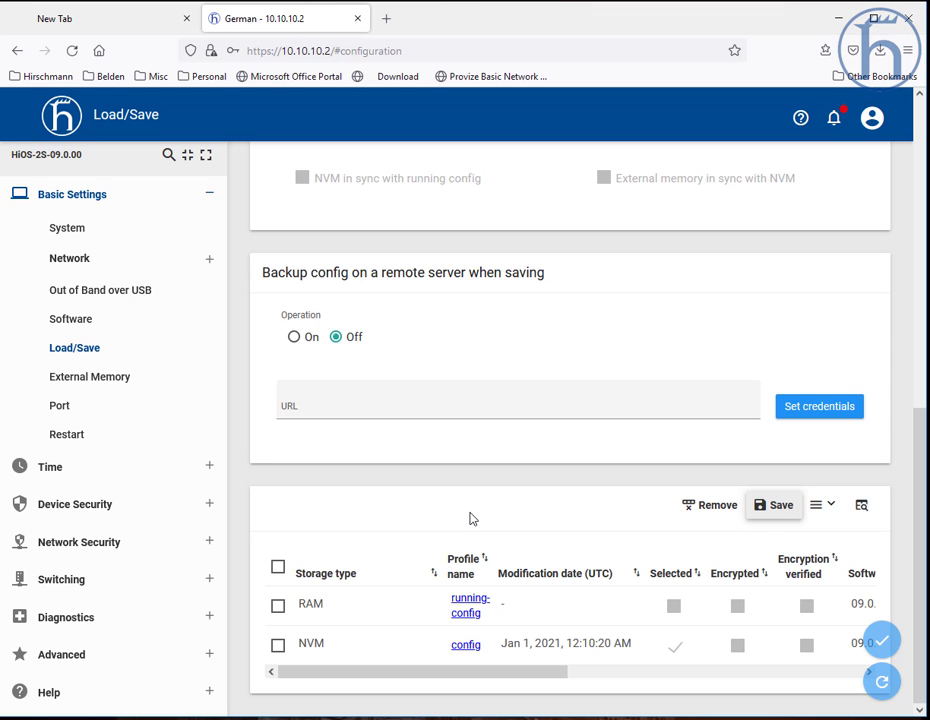
click(879, 683)
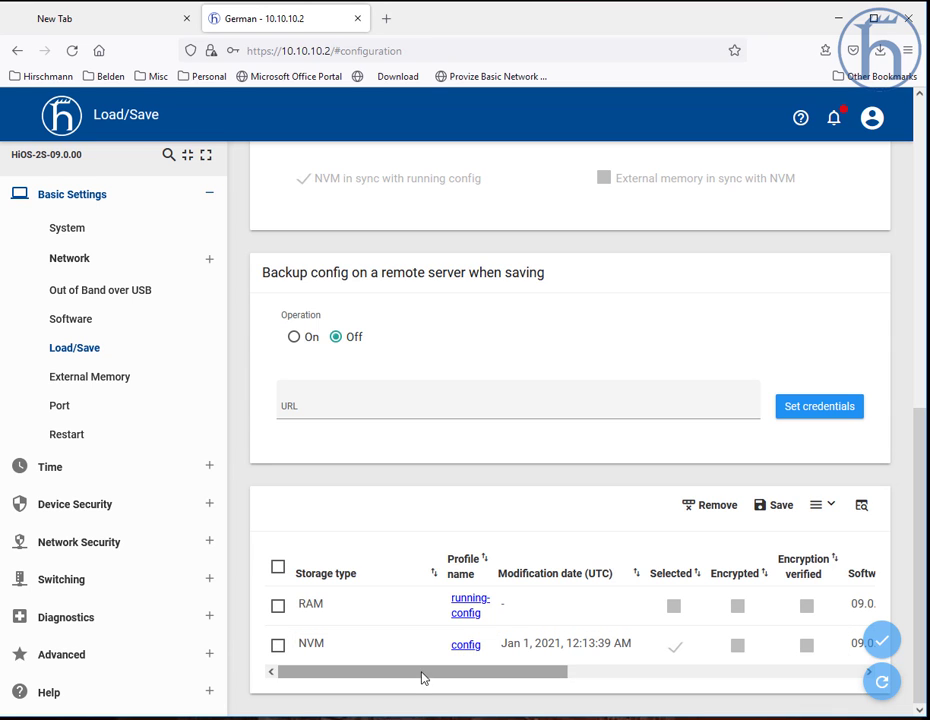
drag(423, 676, 558, 675)
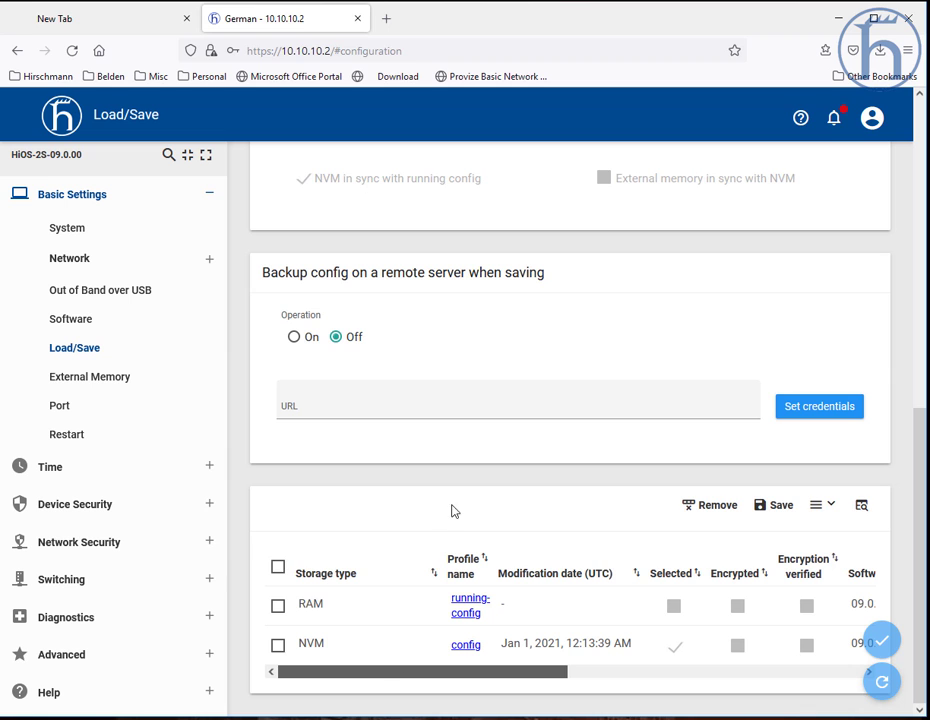
Step: Turn on Undo configuration modifications, set its recovery timeout to 30 seconds, and apply the changes
scroll(477, 374, up, 2)
scroll(541, 456, up, 4)
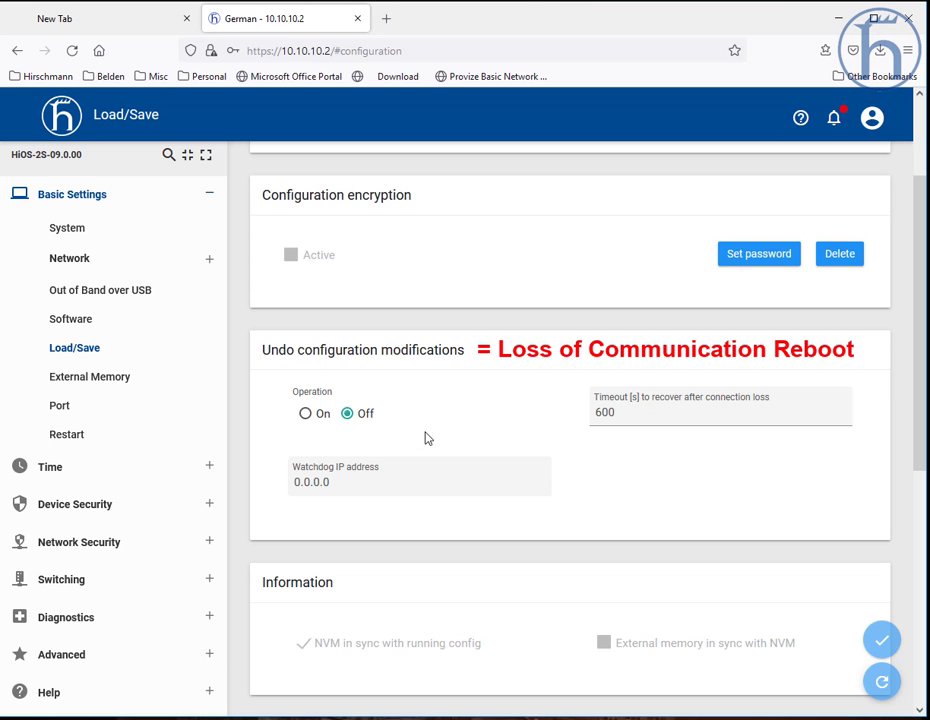
click(307, 414)
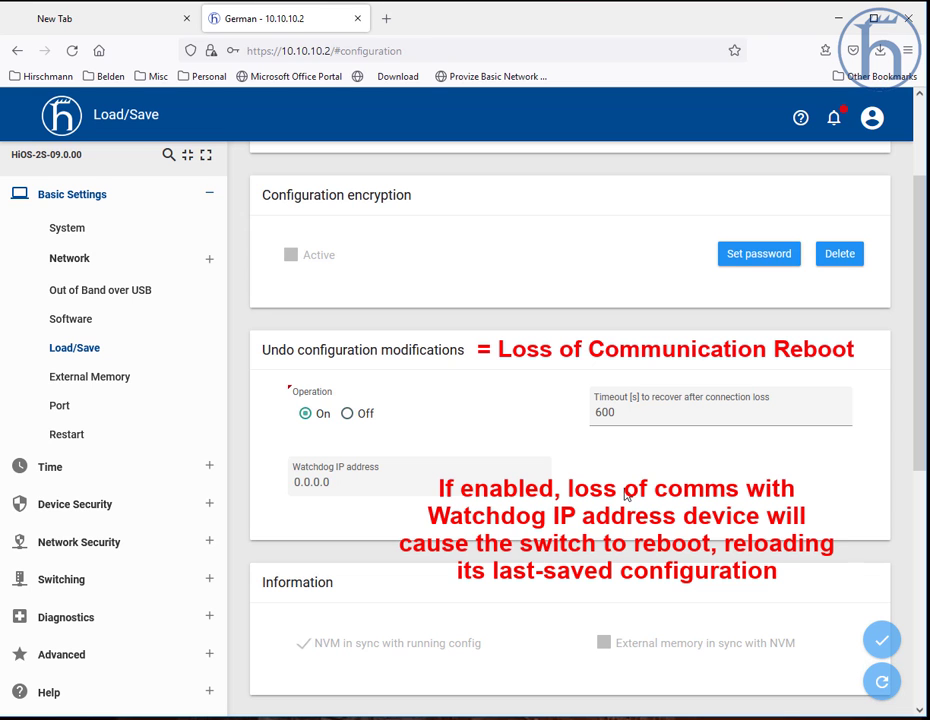
click(878, 642)
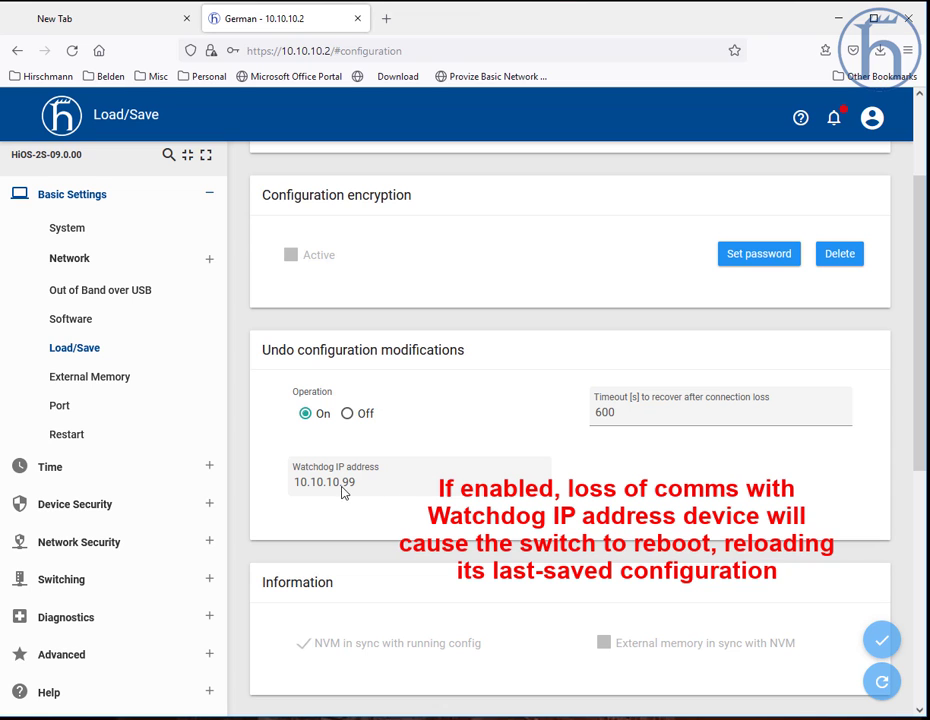
drag(342, 489, 357, 493)
click(381, 519)
drag(624, 416, 594, 414)
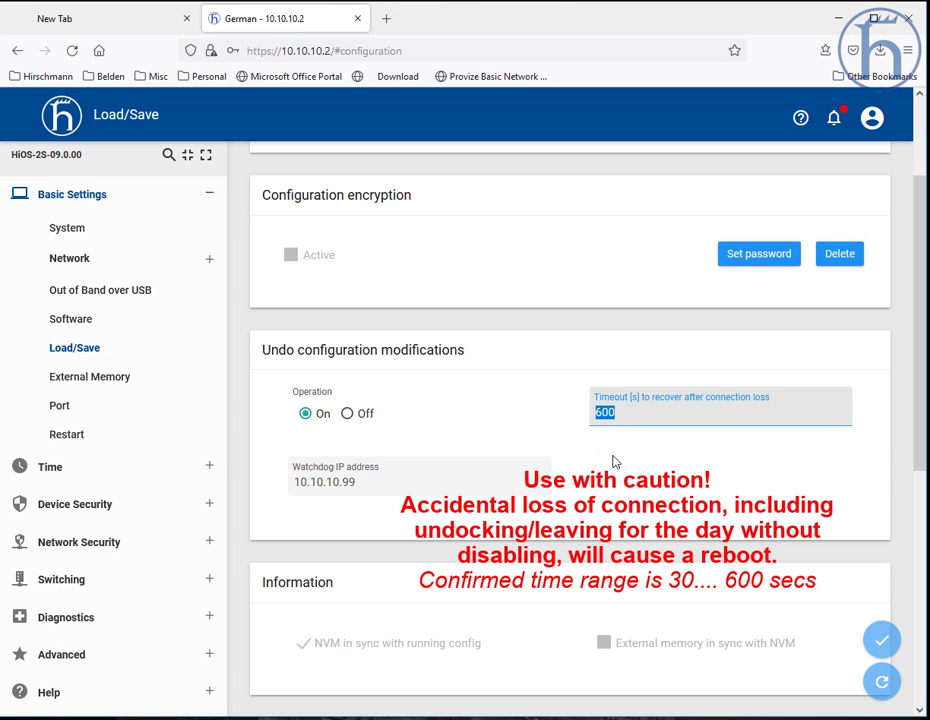
text(30)
click(883, 634)
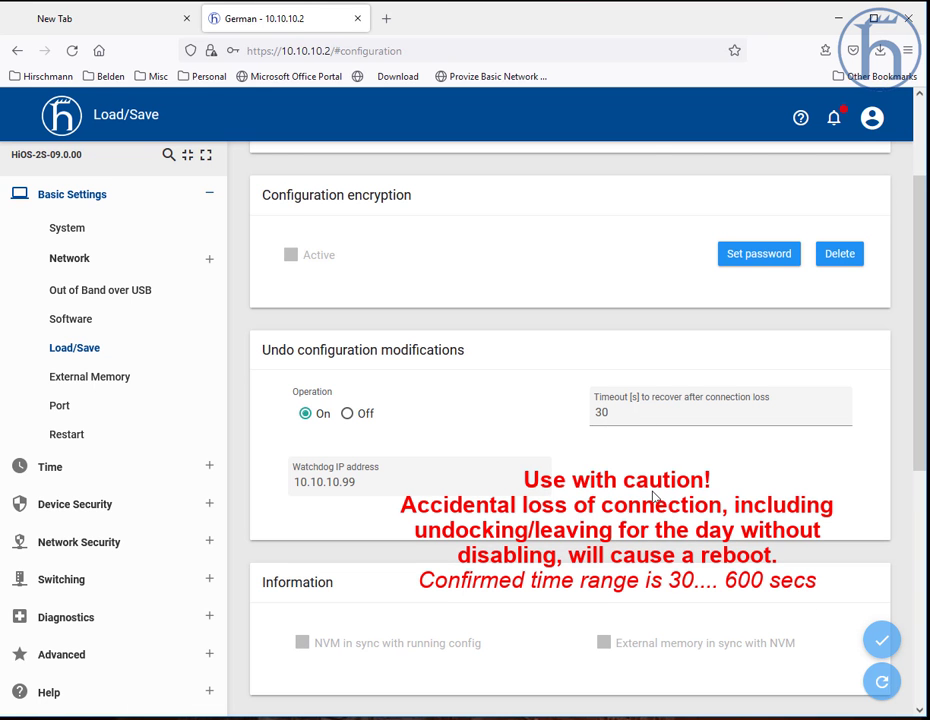
Step: Switch to HiDiscovery to check the listed switches, then minimize it
scroll(762, 570, down, 2)
scroll(764, 569, up, 4)
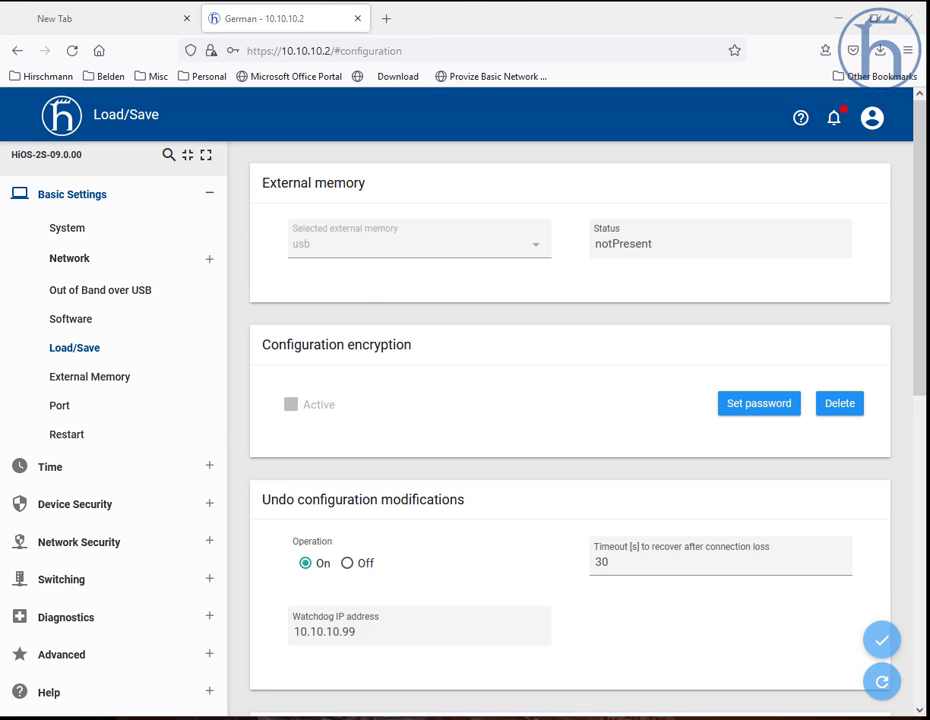
key(alt+Tab)
click(152, 205)
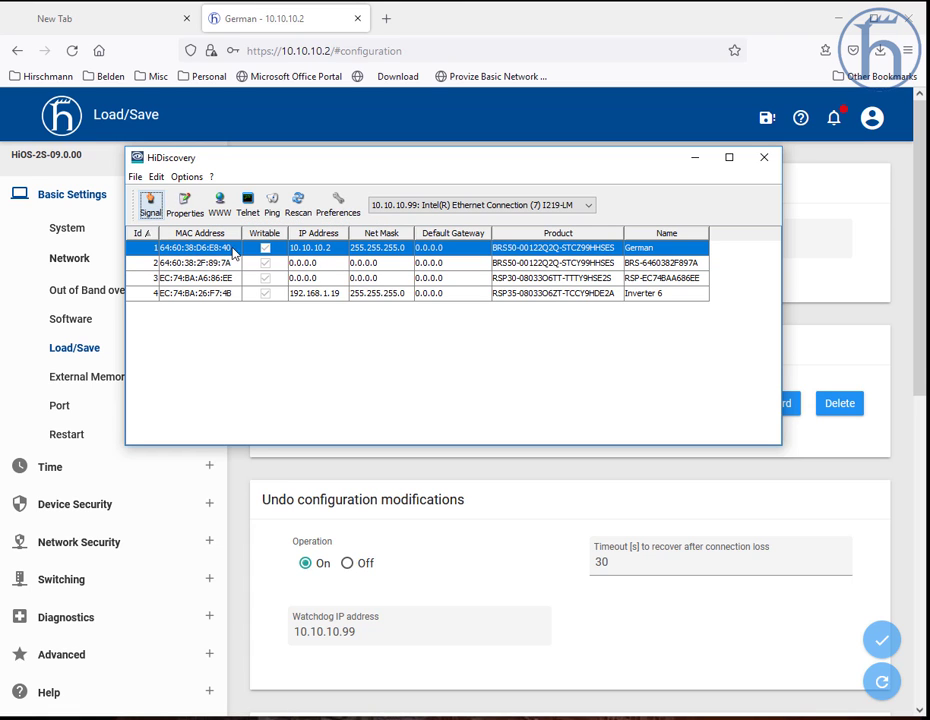
click(697, 160)
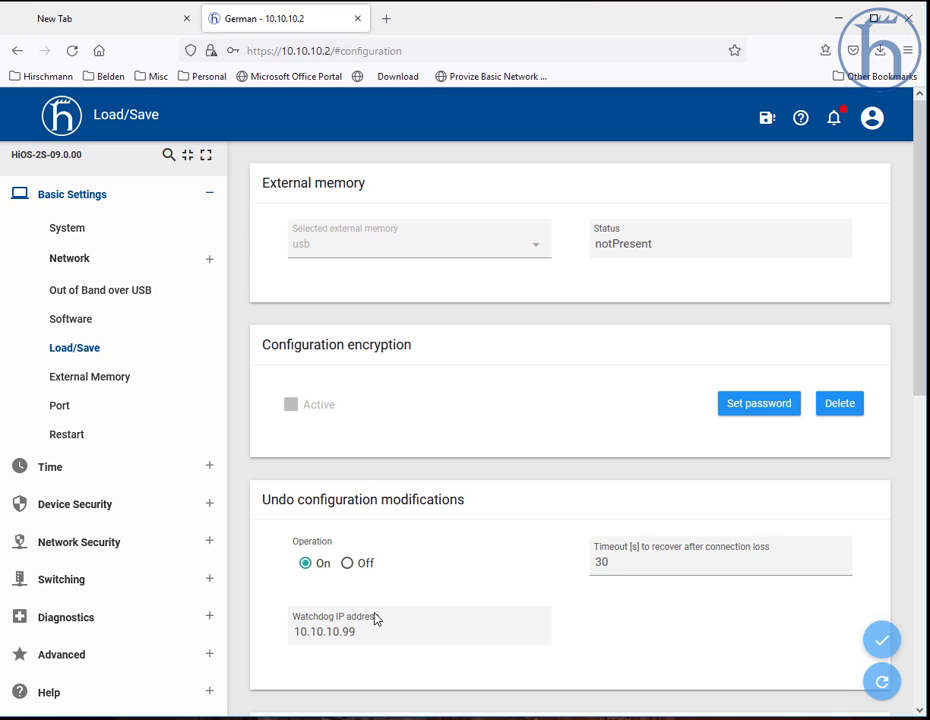
Step: Save the running configuration to non-volatile memory, confirm, and refresh the Load/Save page
click(882, 684)
scroll(640, 470, down, 5)
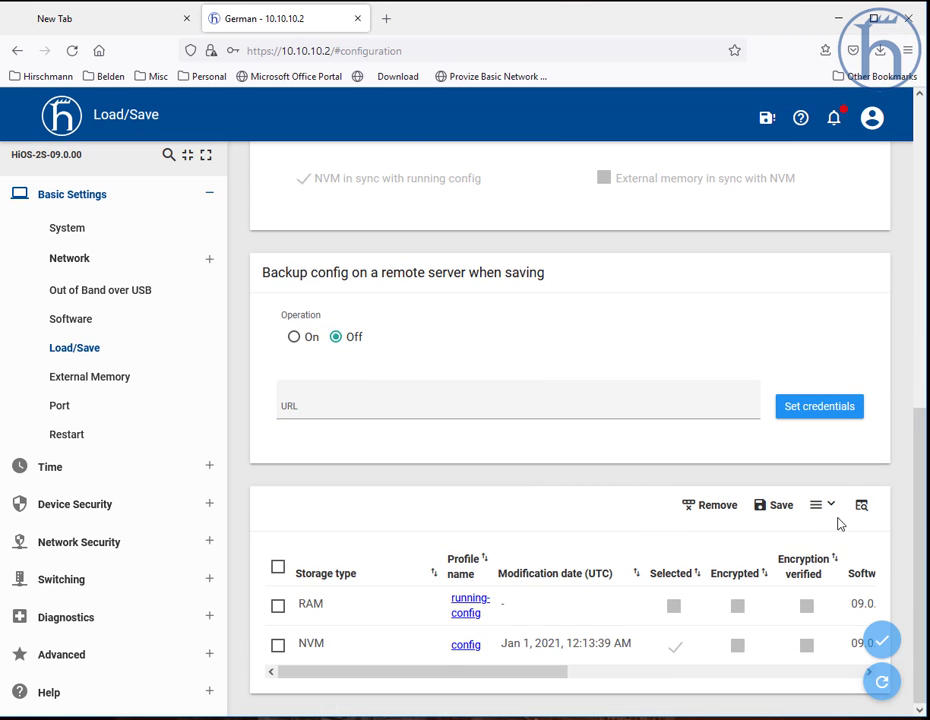
click(780, 510)
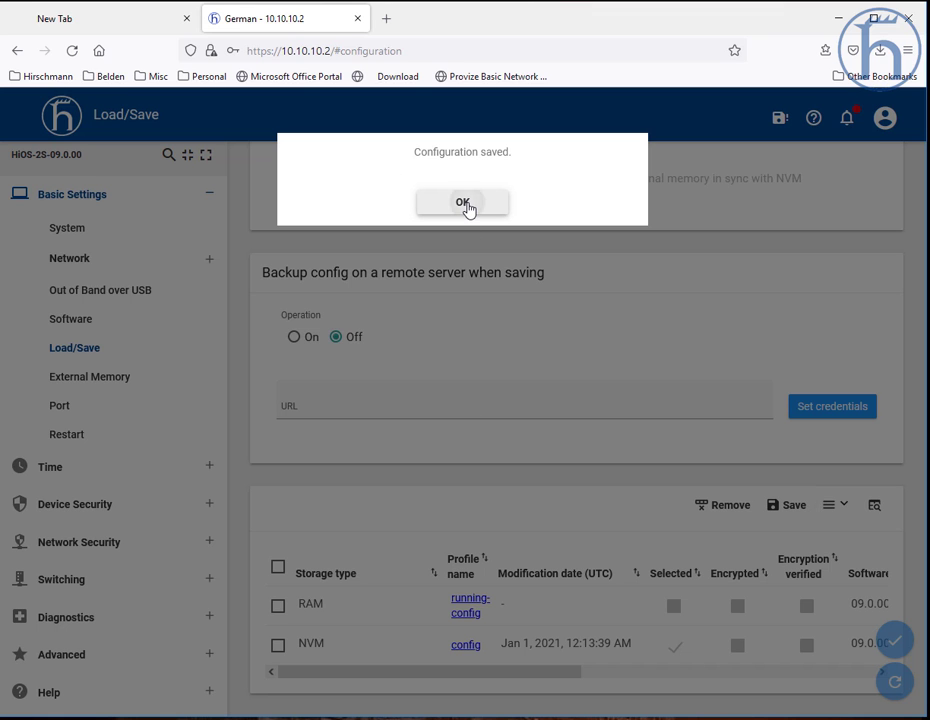
click(468, 205)
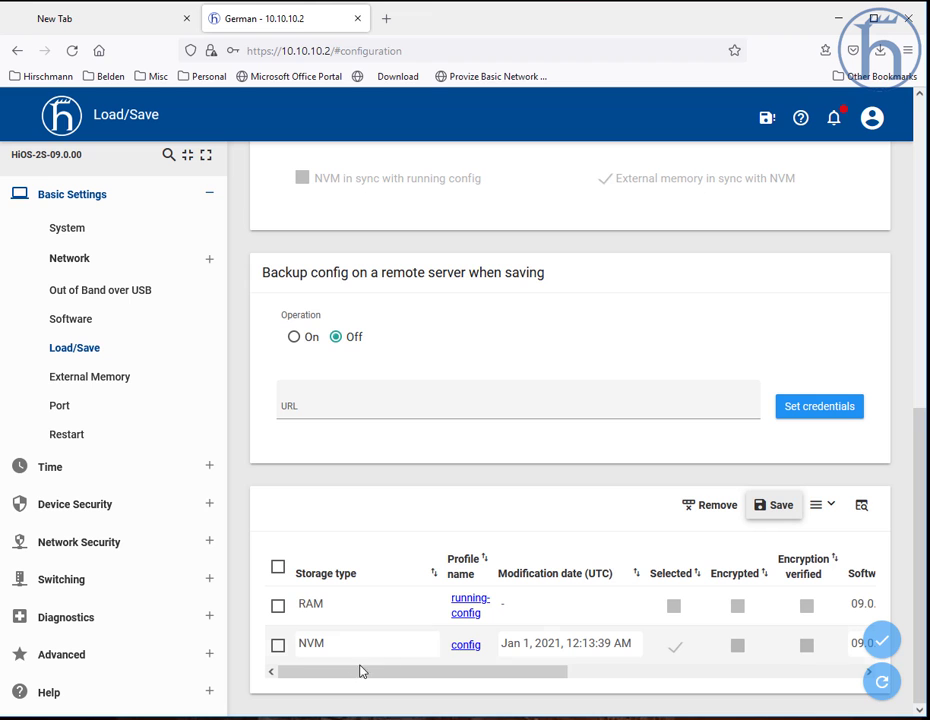
click(884, 687)
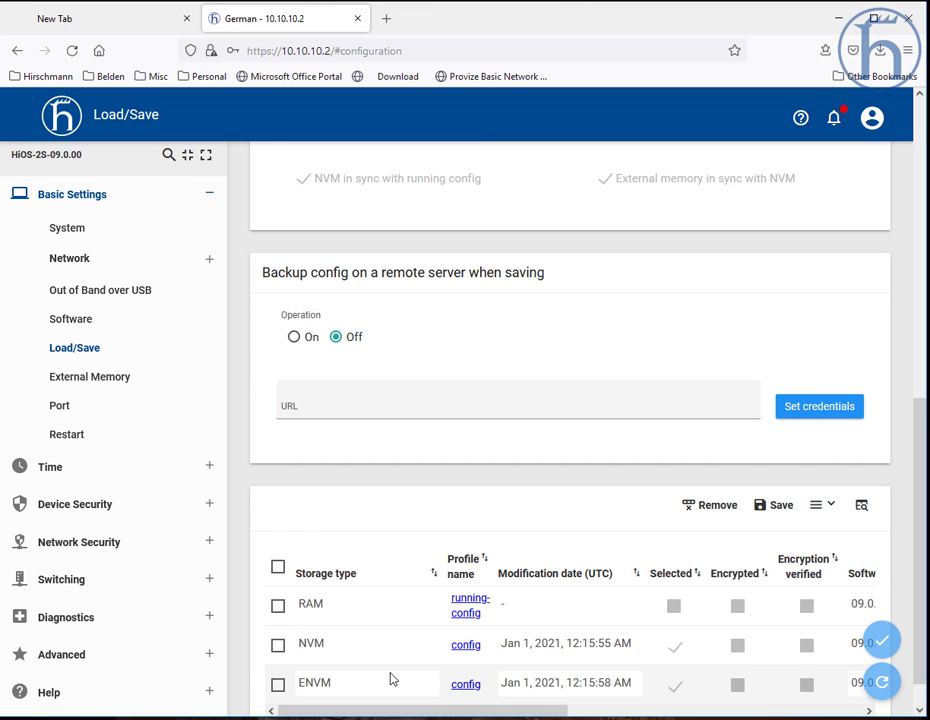
Step: Inspect the stored configuration profiles table, including software version and fingerprint columns
scroll(384, 677, down, 1)
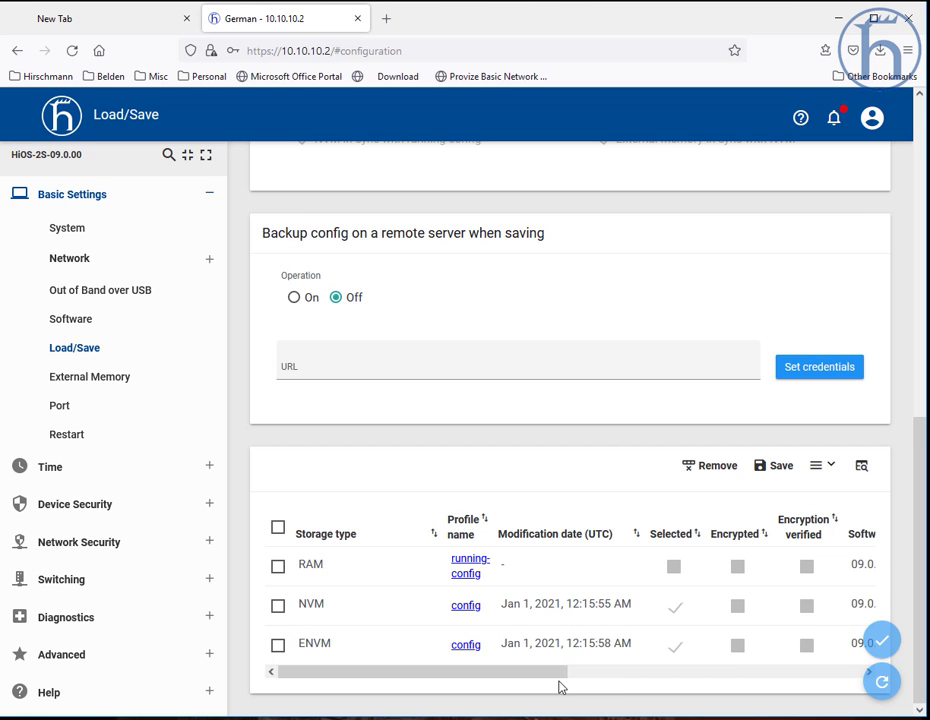
drag(555, 680, 826, 666)
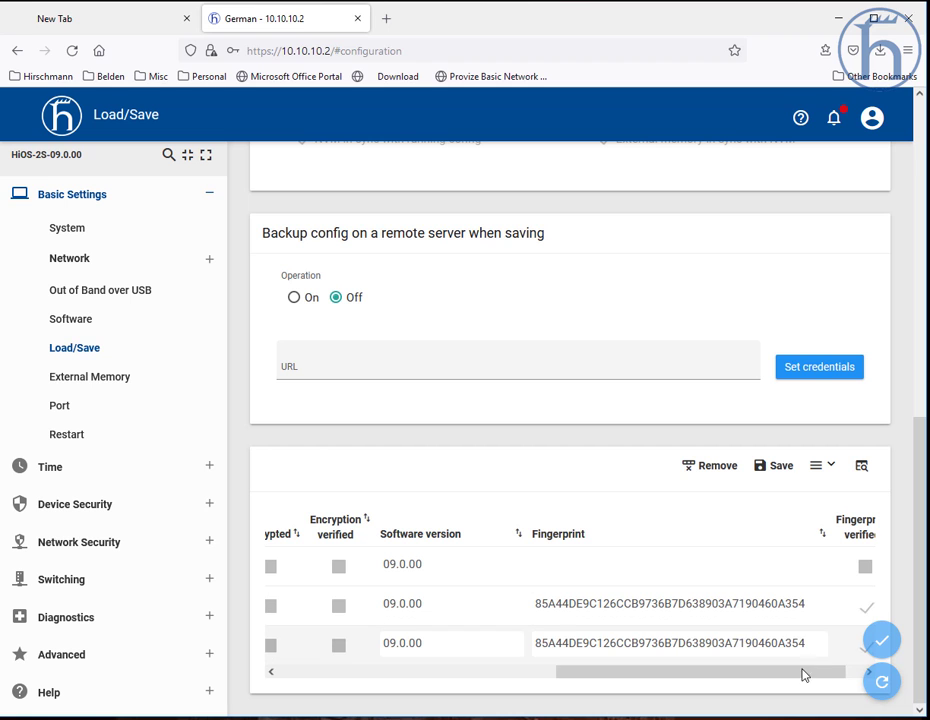
drag(789, 681, 441, 672)
scroll(324, 481, up, 7)
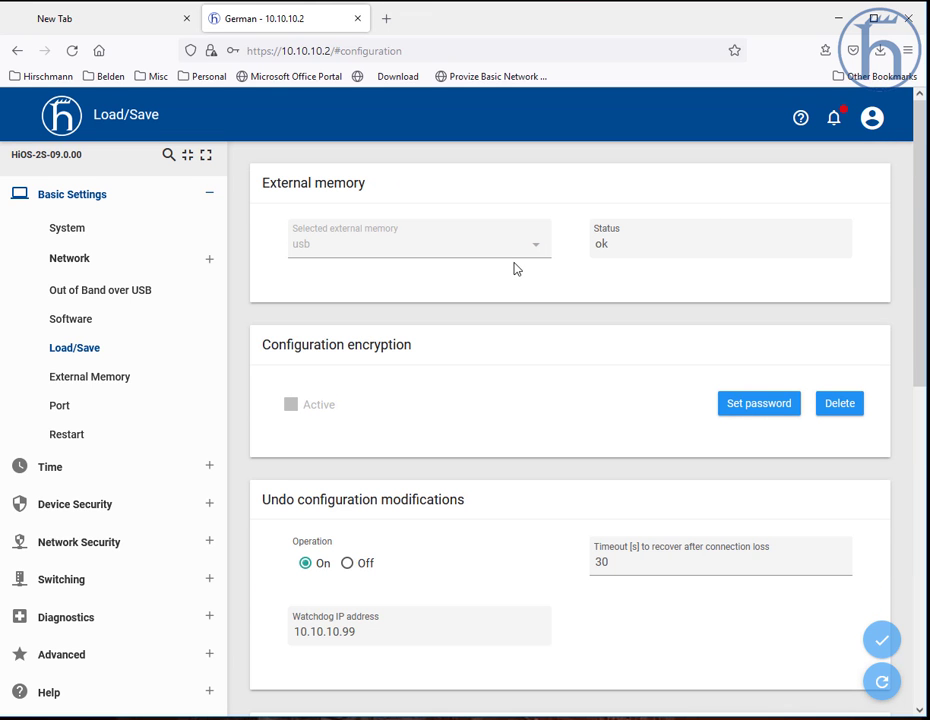
Step: Set the system Location to Richmond VA and the Contact person to the contact's name, then apply
click(86, 238)
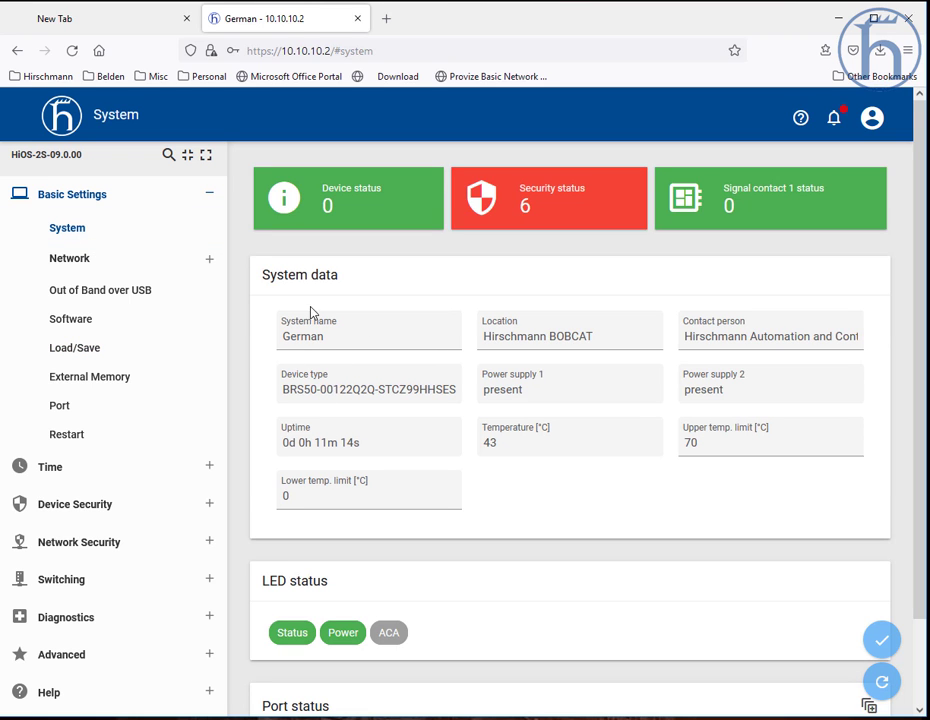
drag(596, 333, 480, 336)
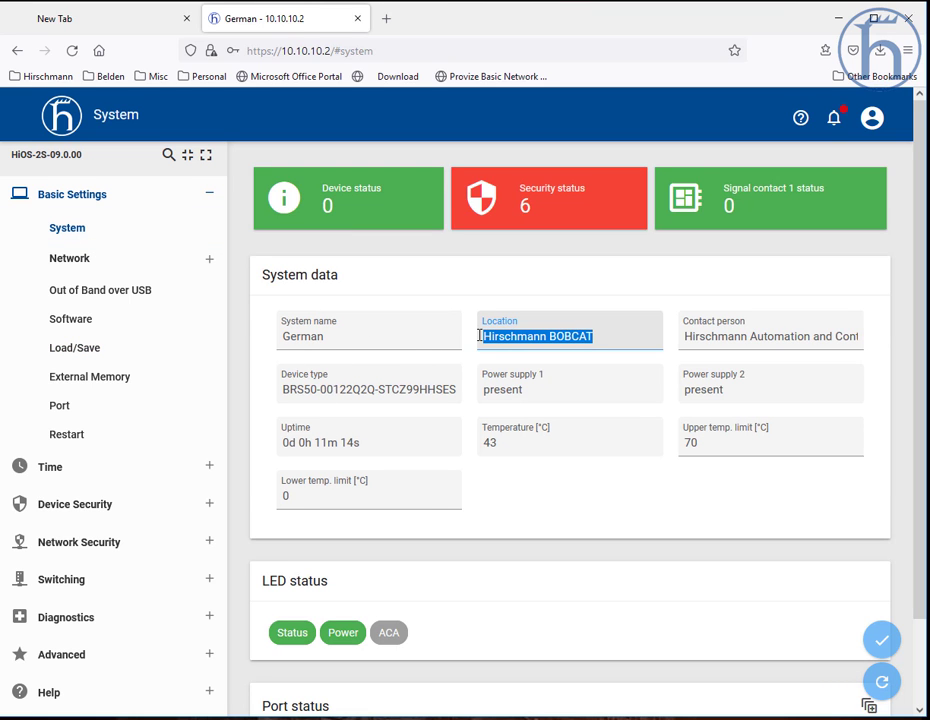
text(Richmond VA)
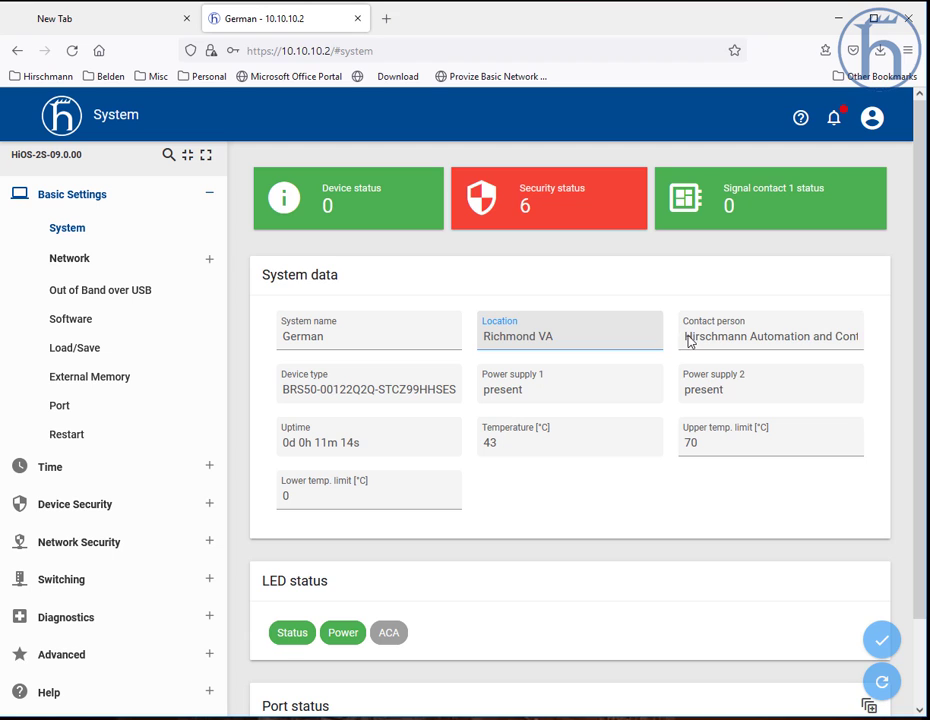
drag(689, 341, 858, 336)
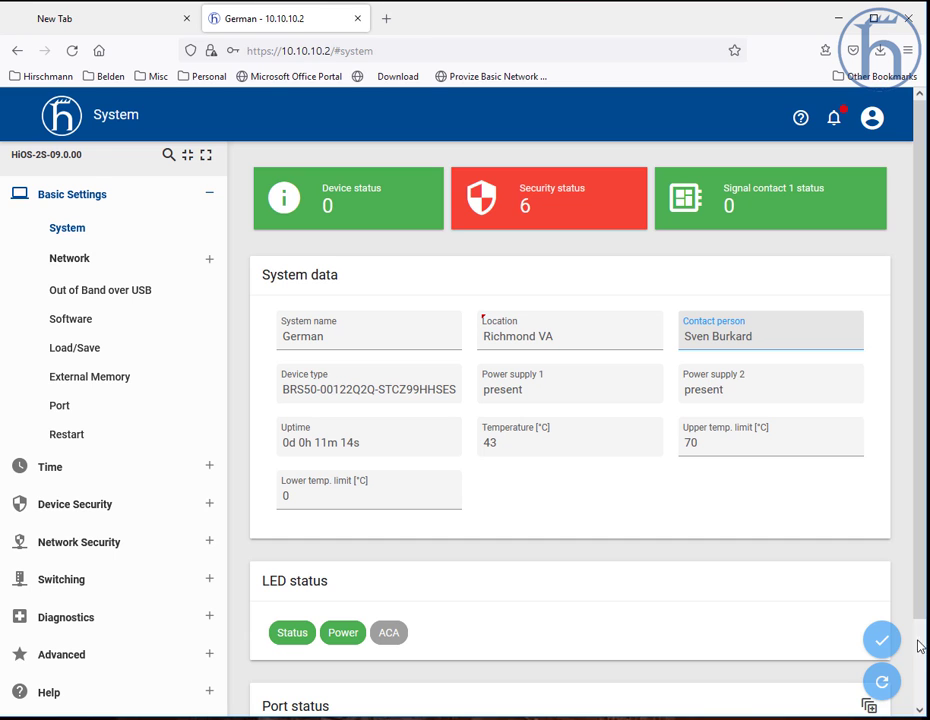
click(882, 641)
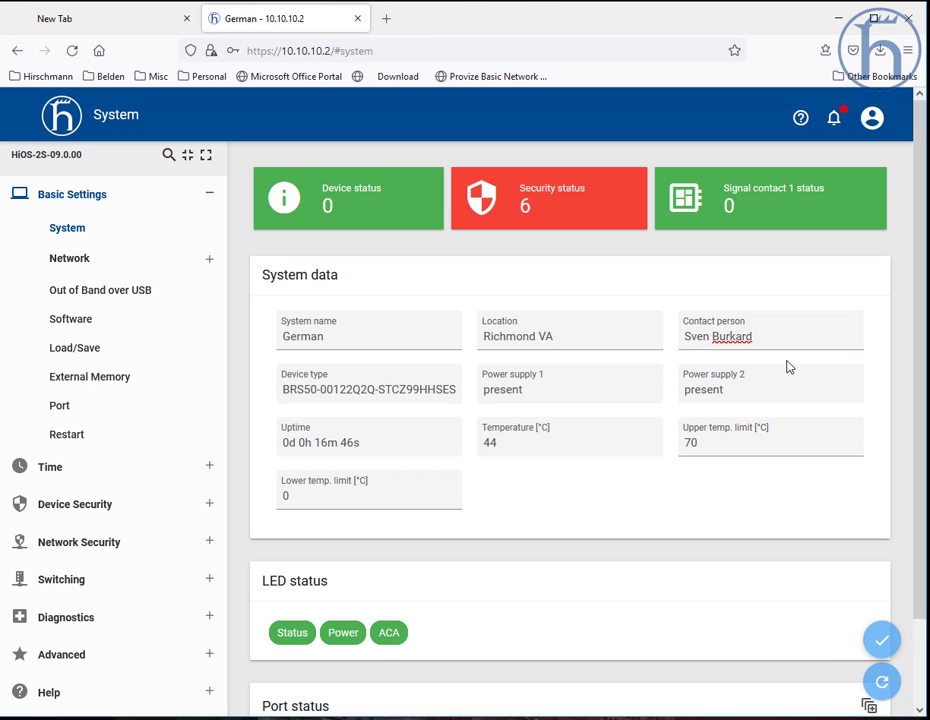
Step: Save the updated configuration to non-volatile memory on the Load/Save page, confirm, and refresh
click(77, 348)
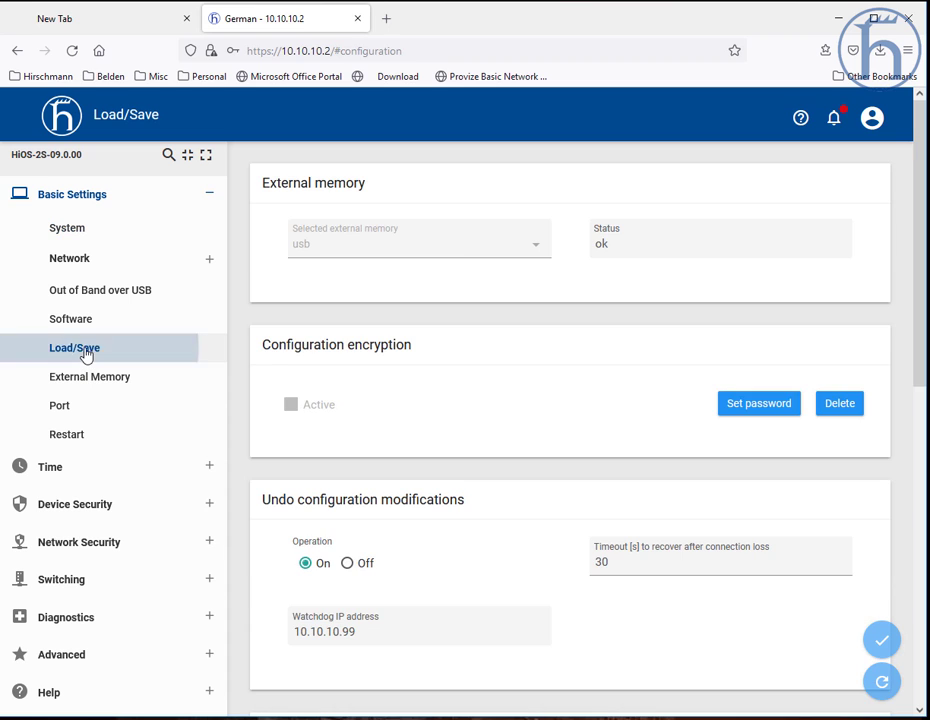
scroll(700, 580, down, 7)
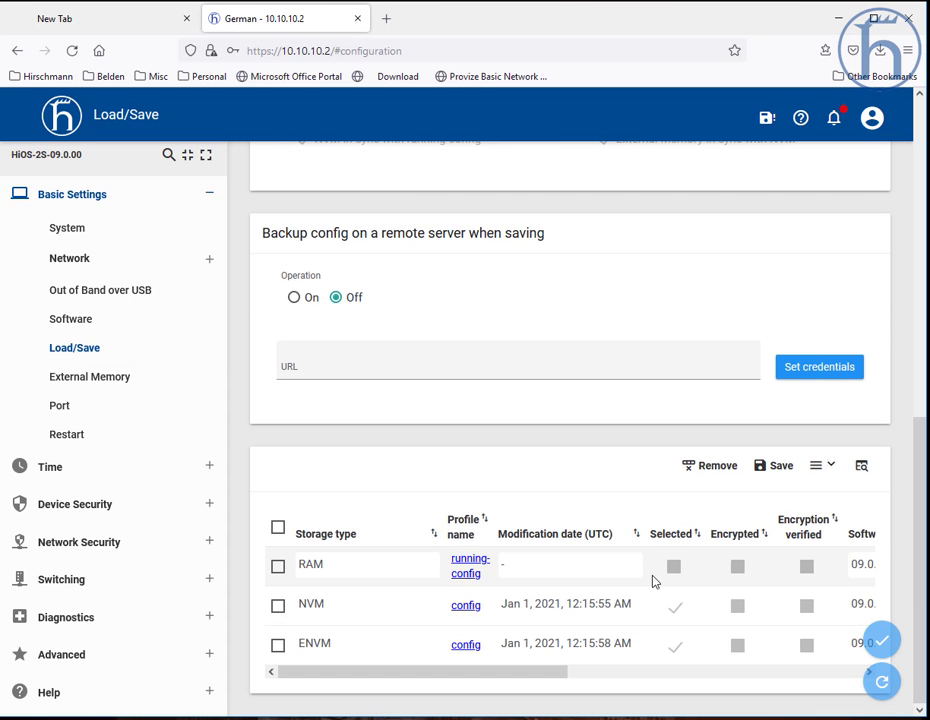
click(775, 476)
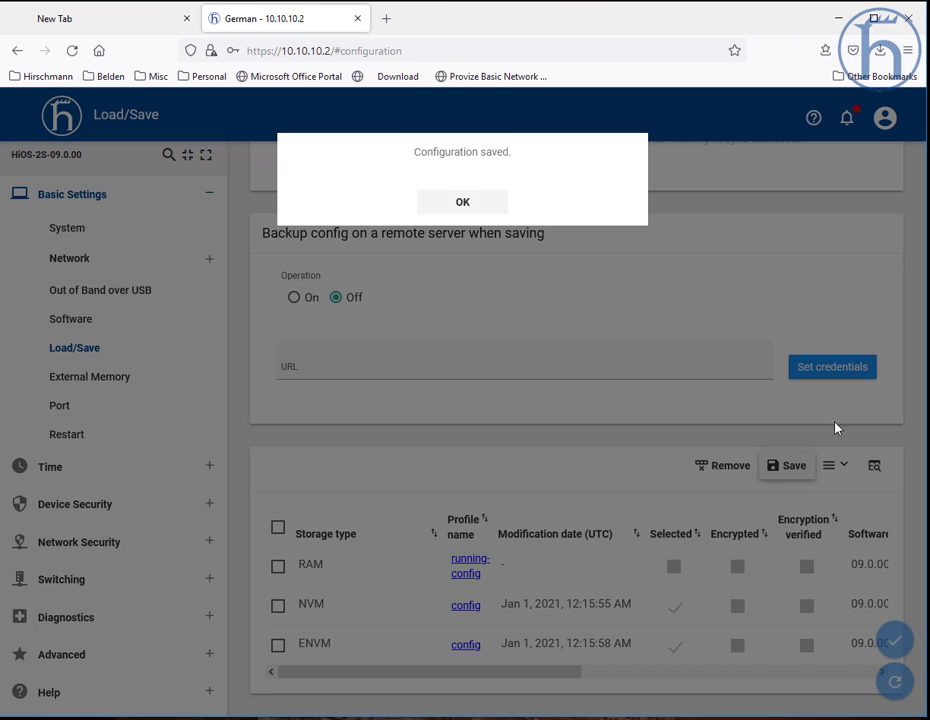
click(480, 209)
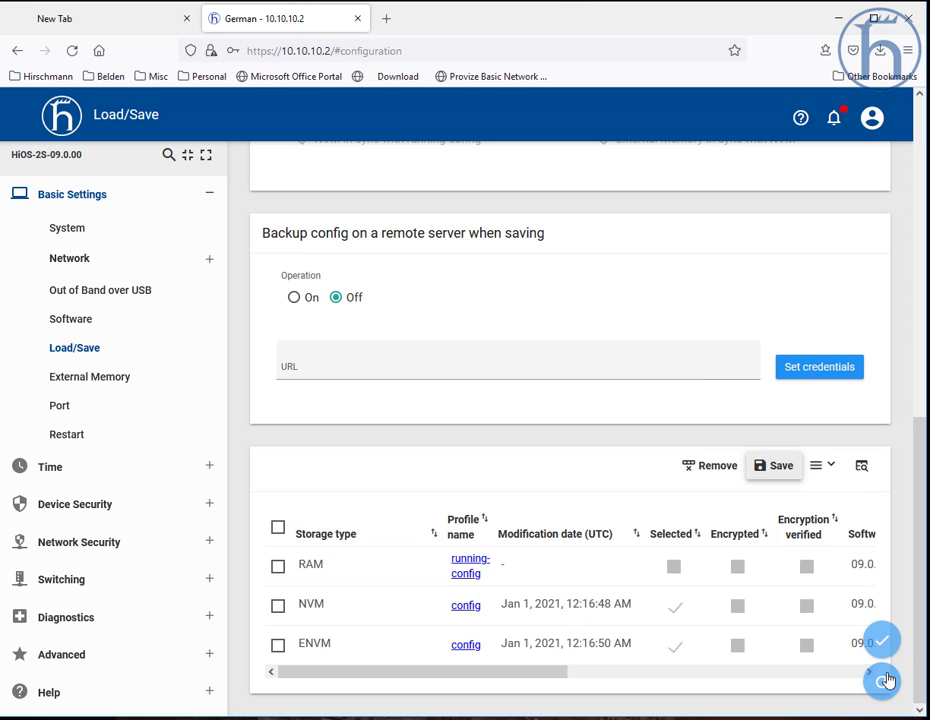
click(893, 681)
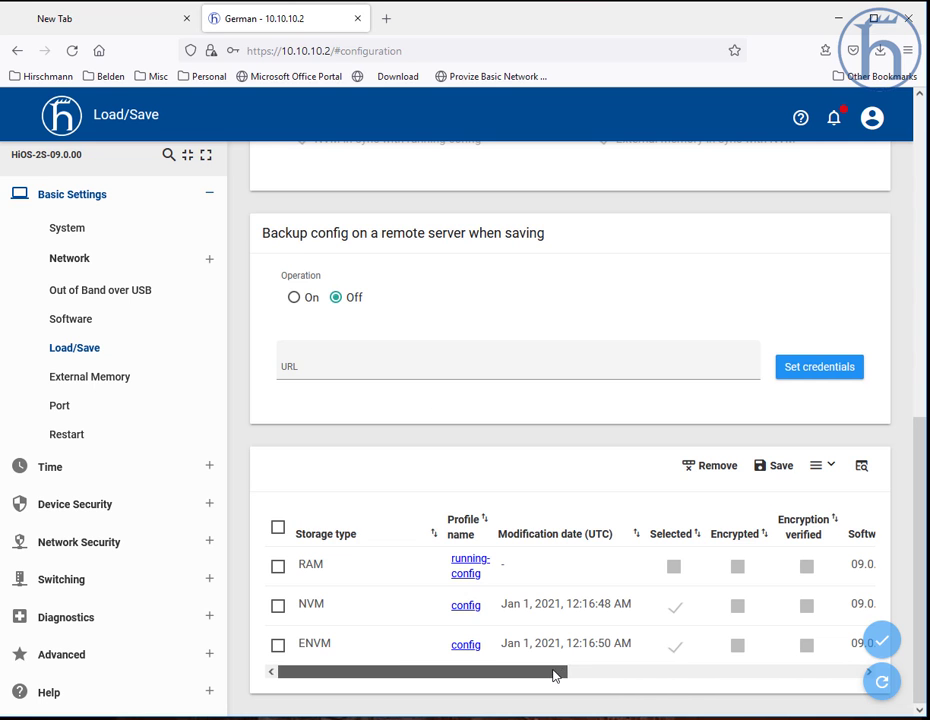
Step: Review the Undo configuration modifications settings on the Load/Save page and return to the System page
drag(556, 675, 490, 671)
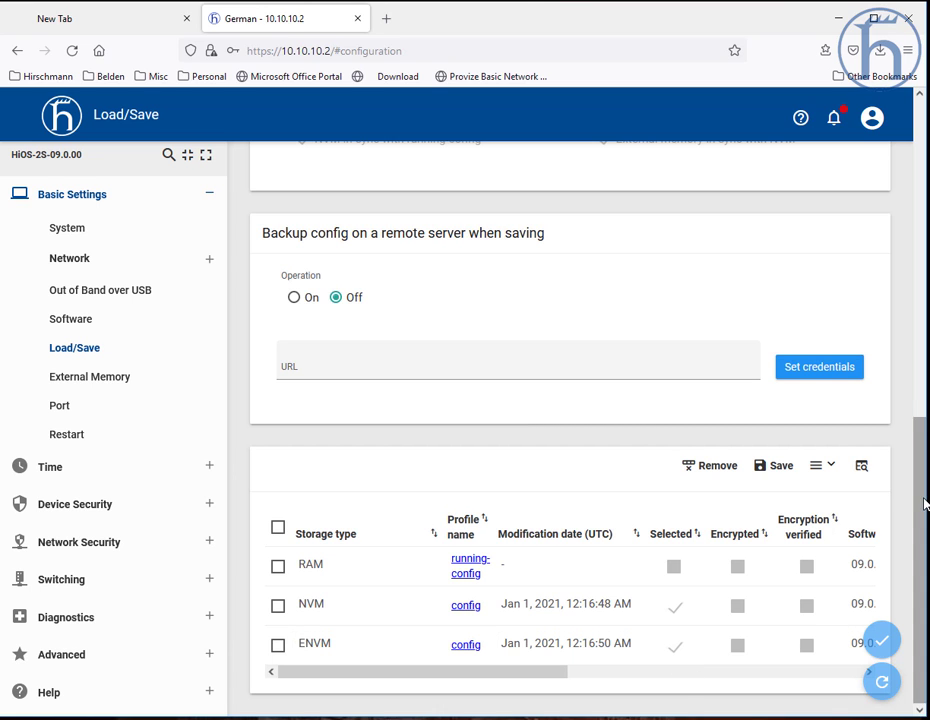
scroll(920, 498, up, 1)
scroll(920, 498, up, 4)
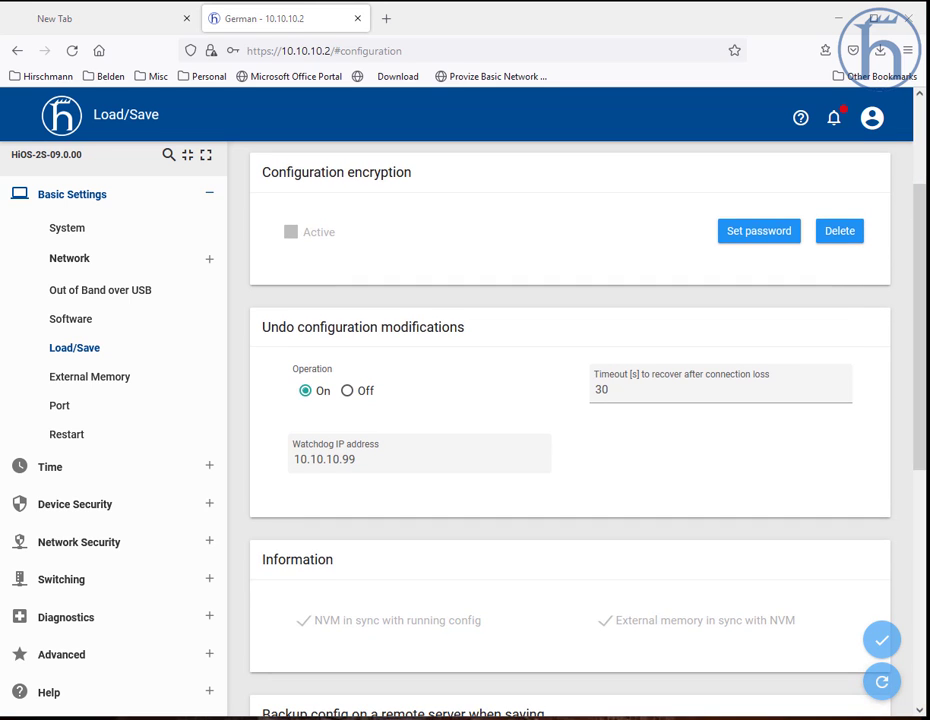
scroll(907, 415, up, 2)
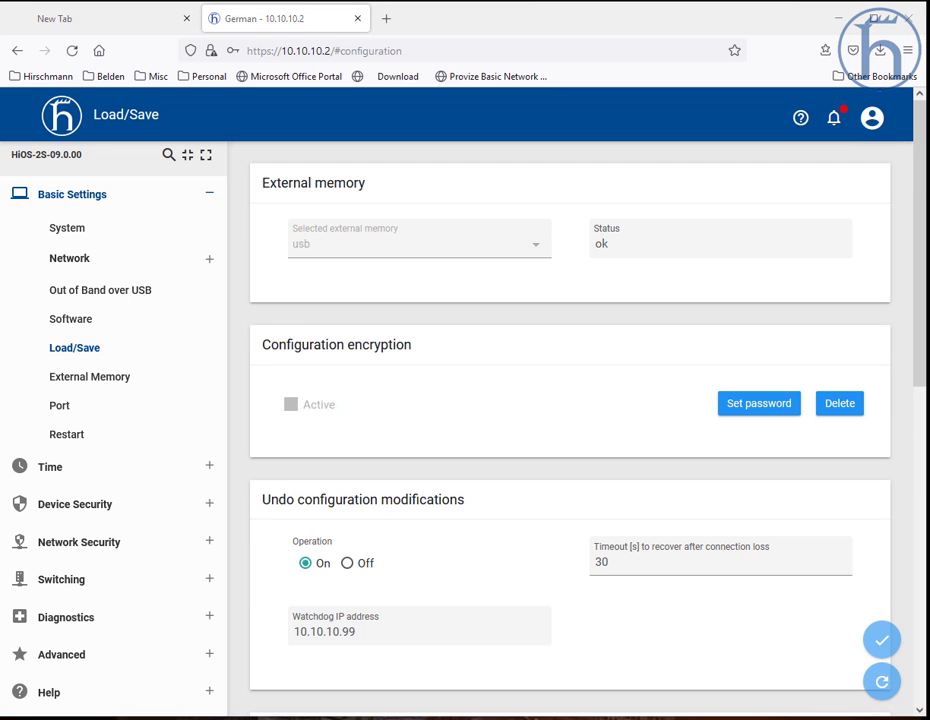
click(882, 684)
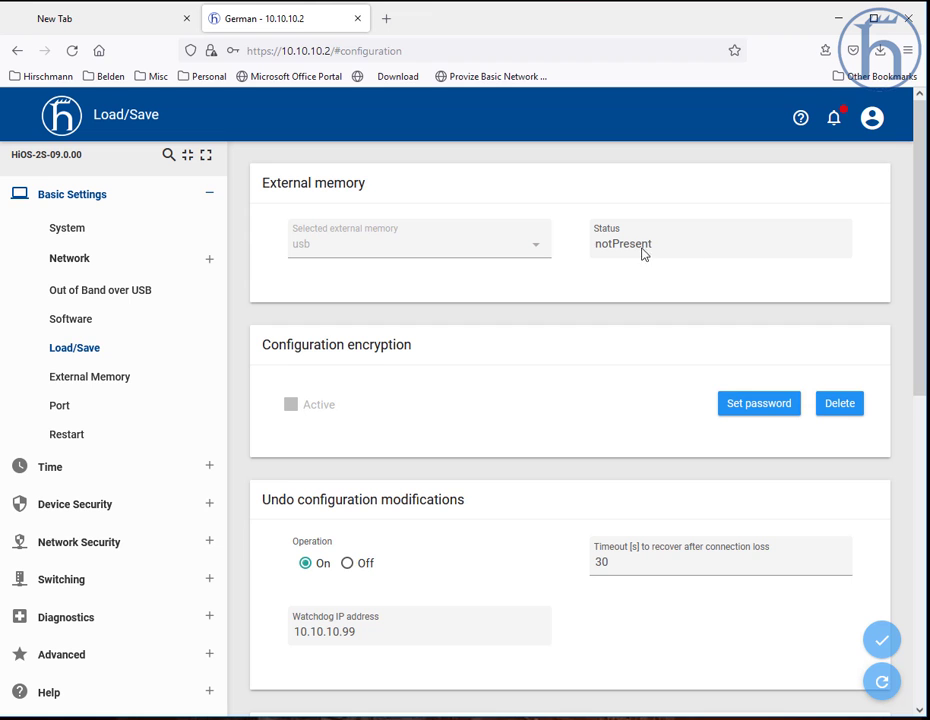
click(88, 232)
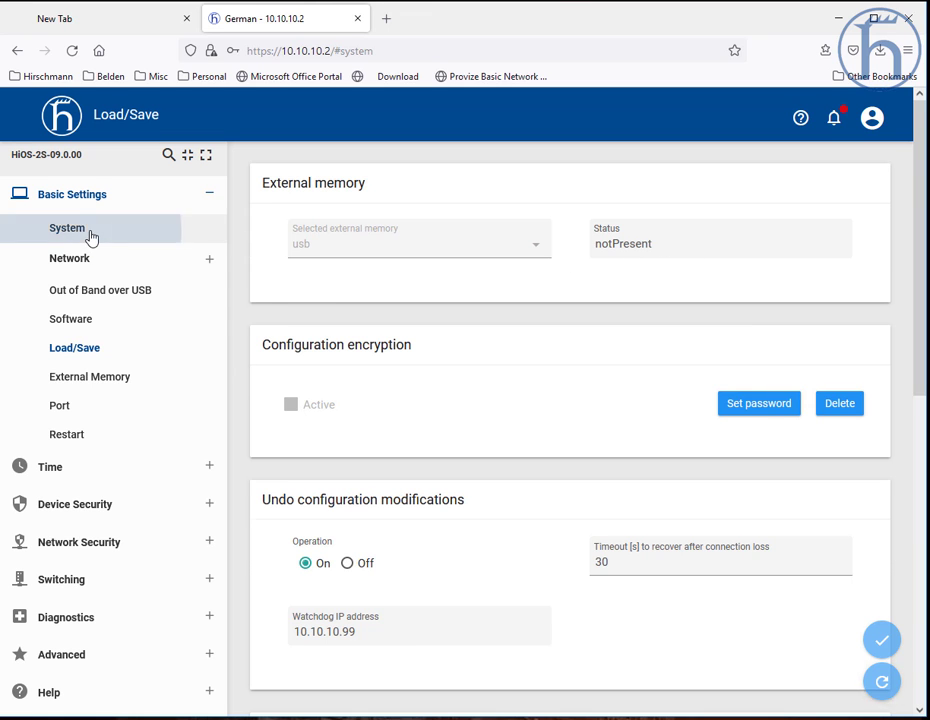
mouse_move(560, 226)
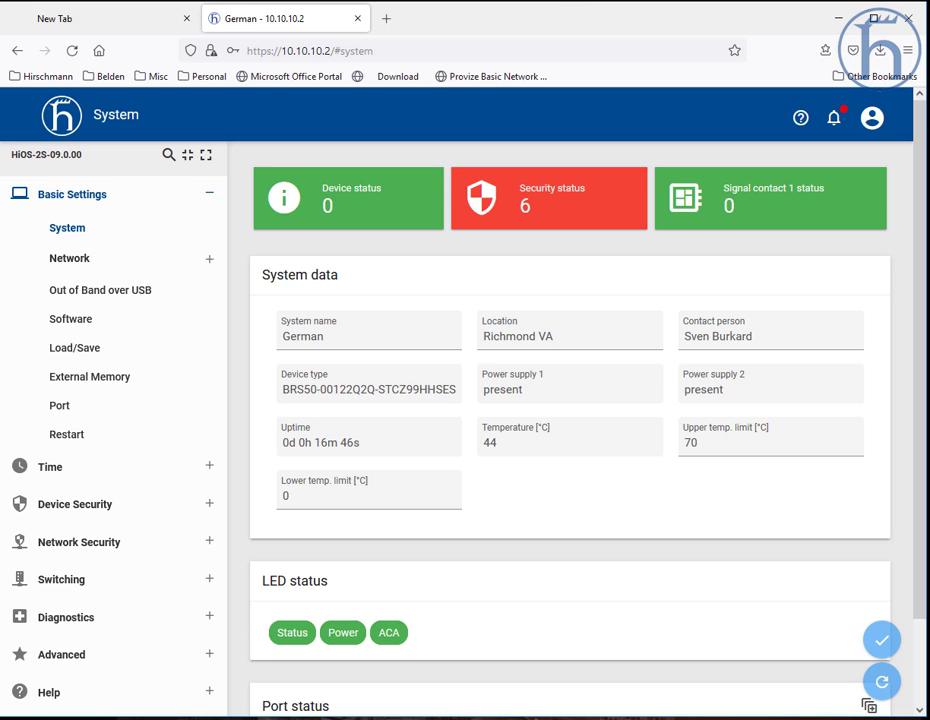
Step: Switch to HiDiscovery and rescan the network for devices
key(alt+Tab)
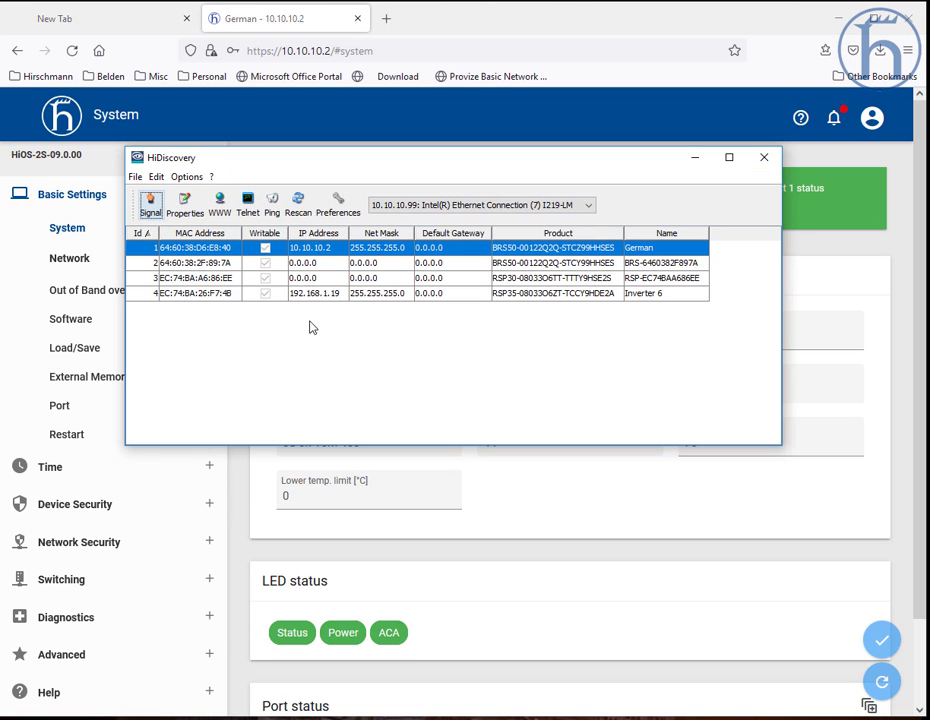
click(303, 211)
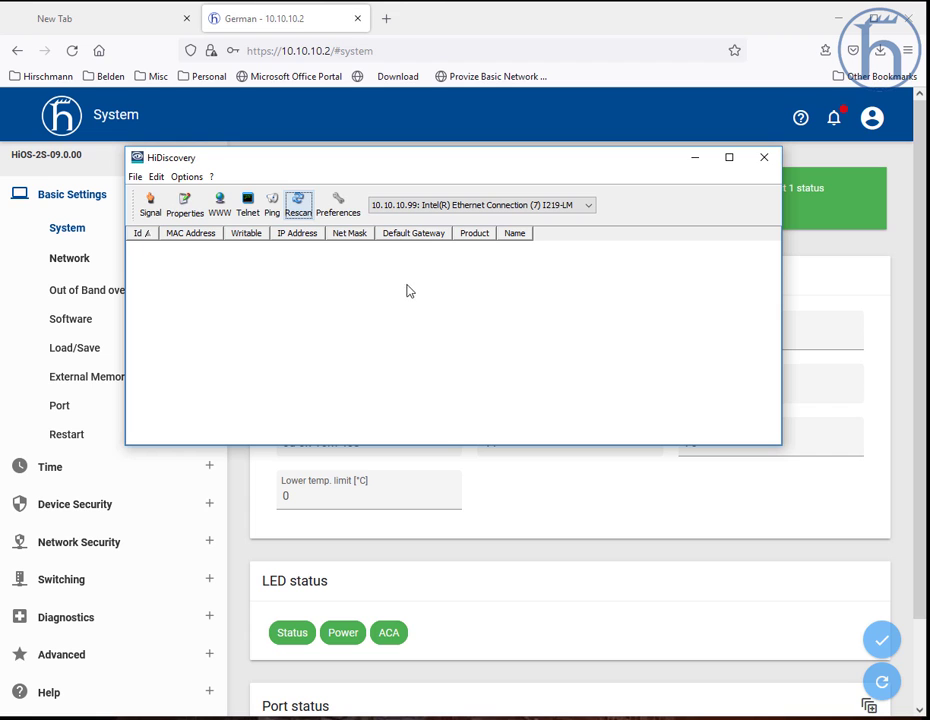
click(298, 210)
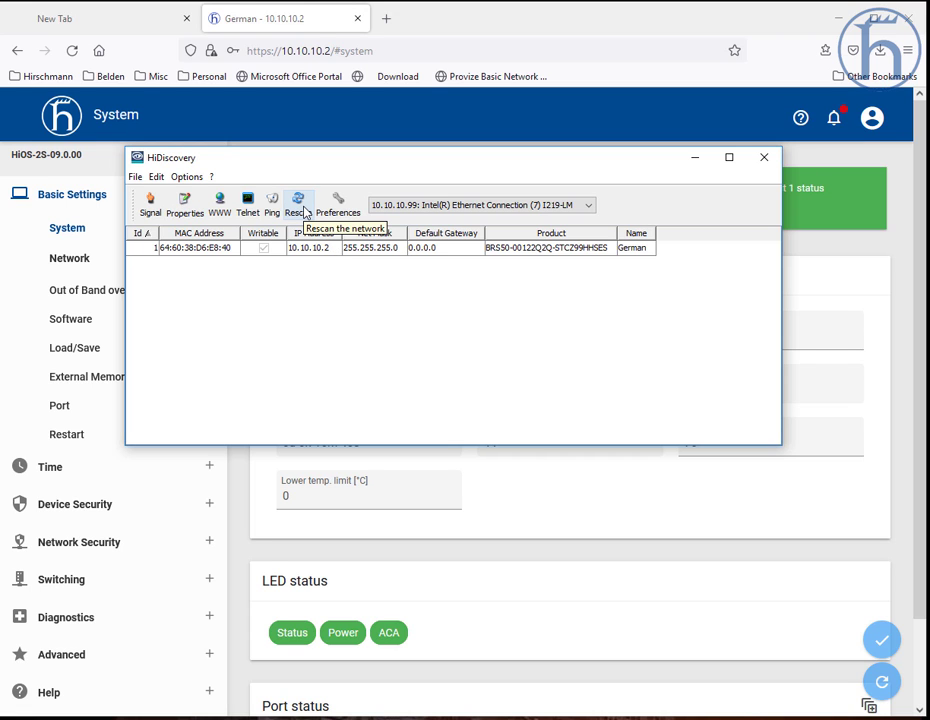
click(298, 205)
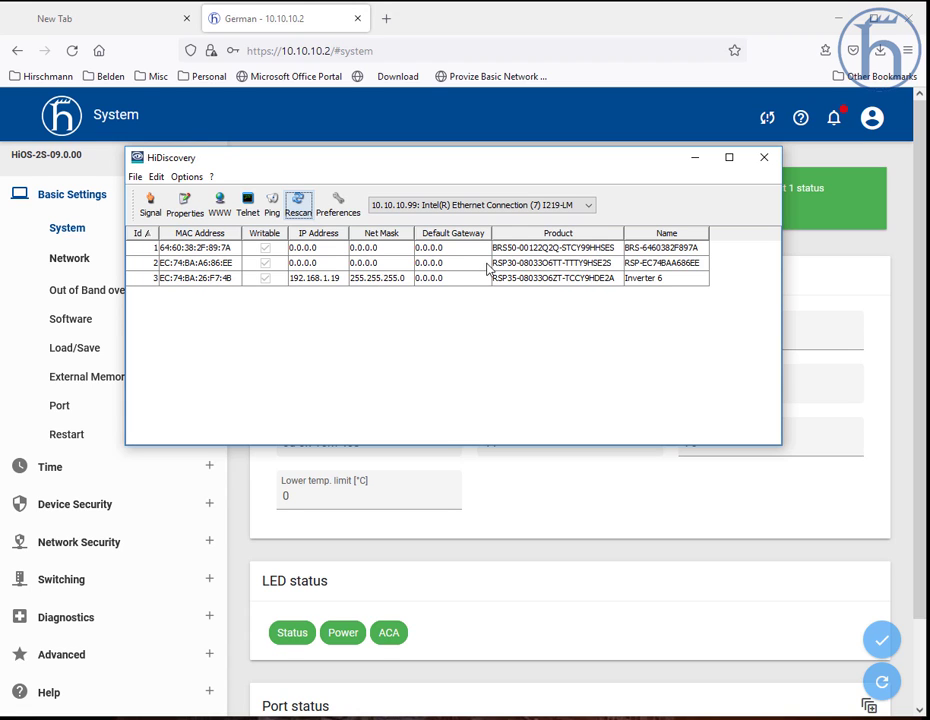
Step: Rescan the HiDiscovery device list repeatedly and signal the first BRS50 switch to identify it physically
click(650, 250)
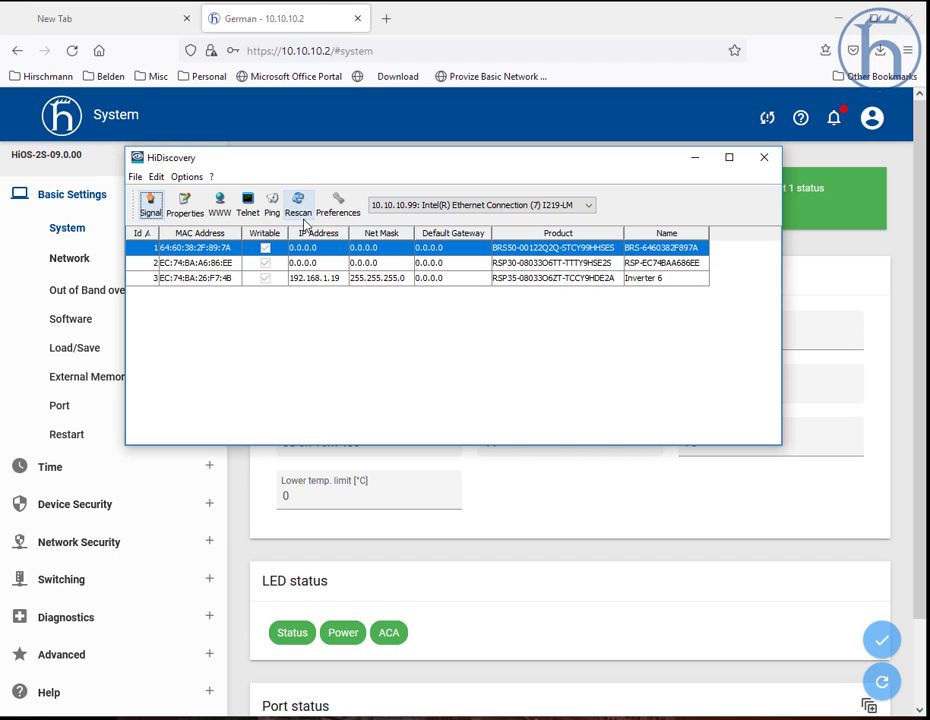
click(298, 204)
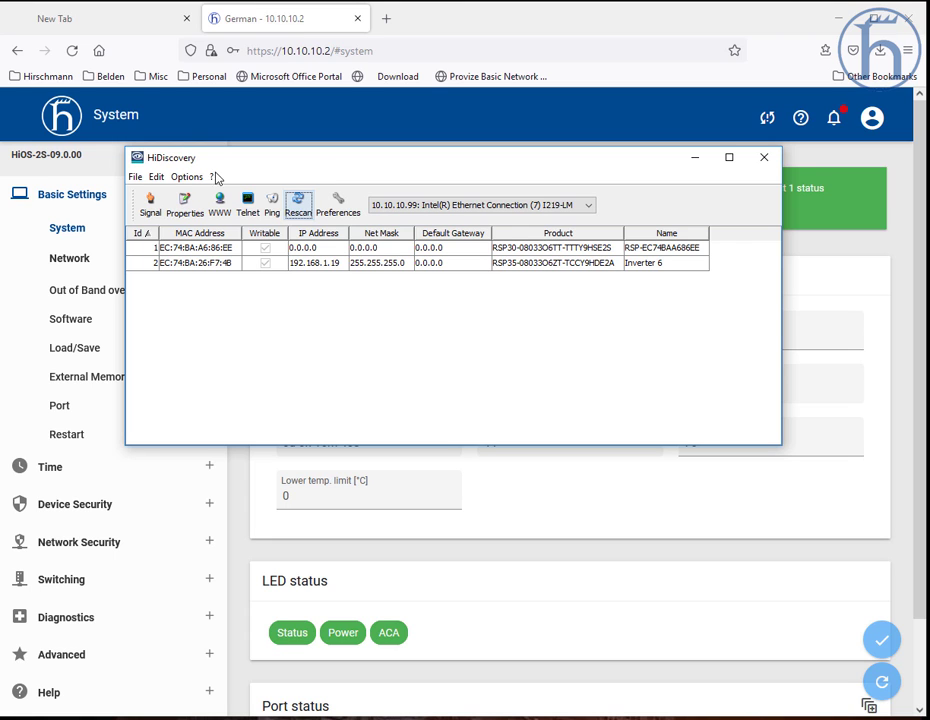
click(150, 204)
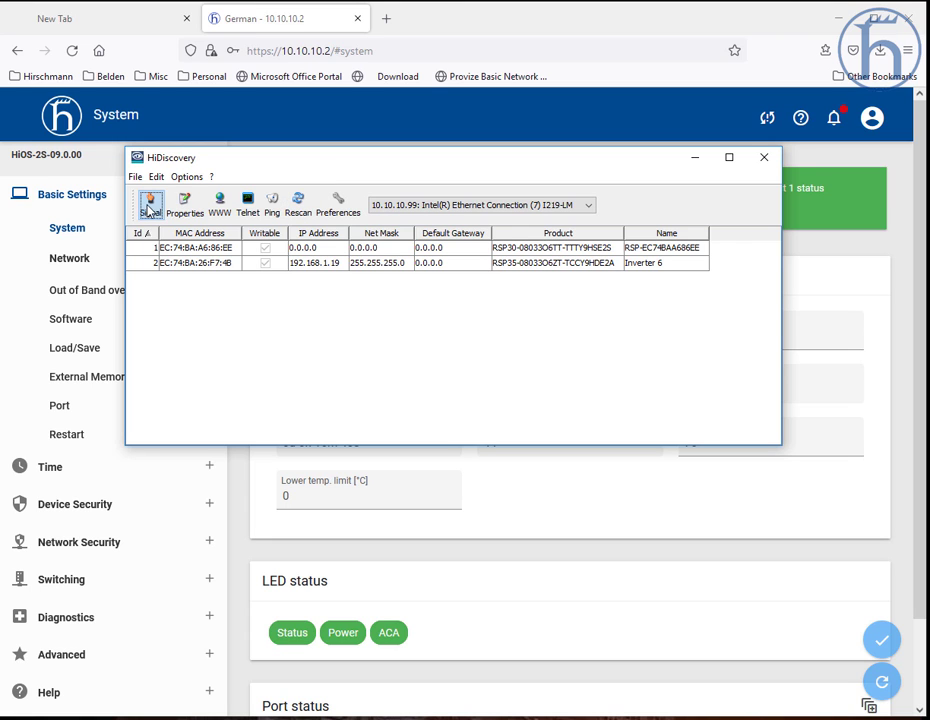
click(297, 206)
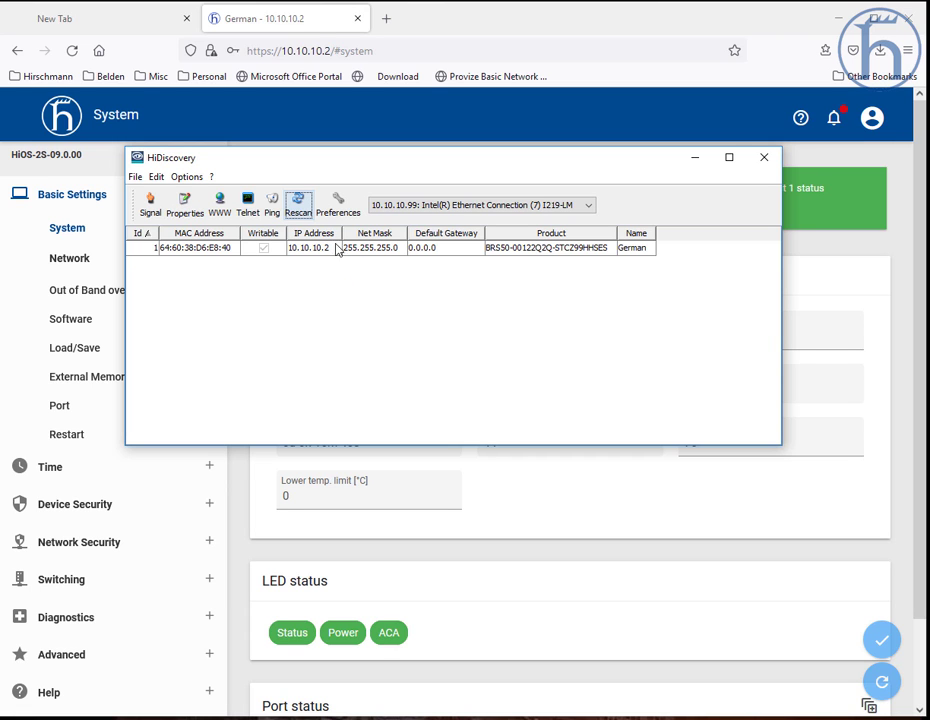
click(298, 204)
click(300, 204)
click(298, 204)
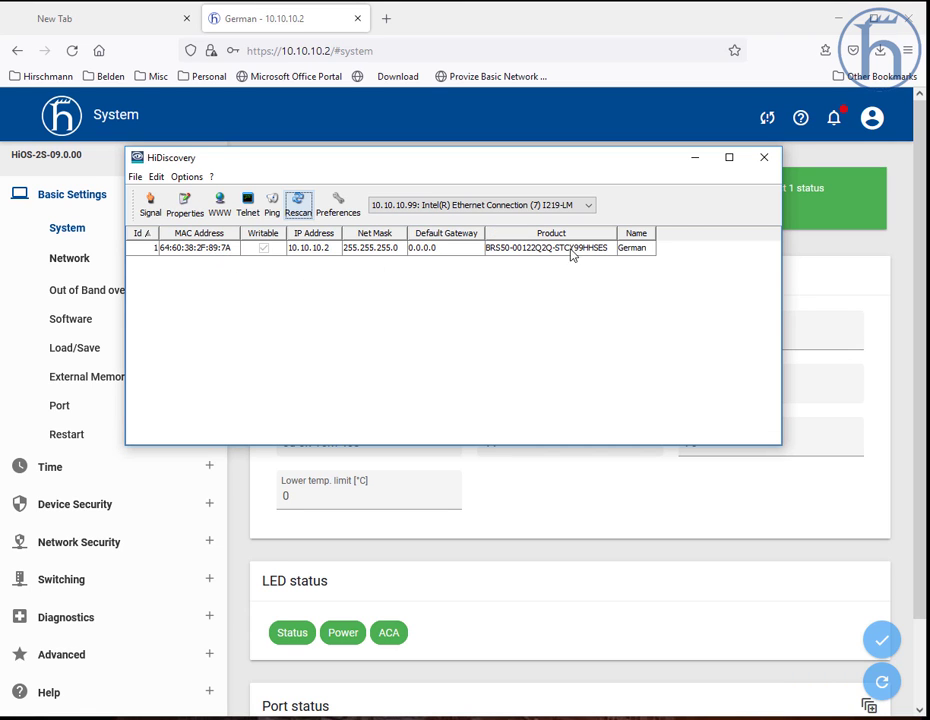
click(763, 162)
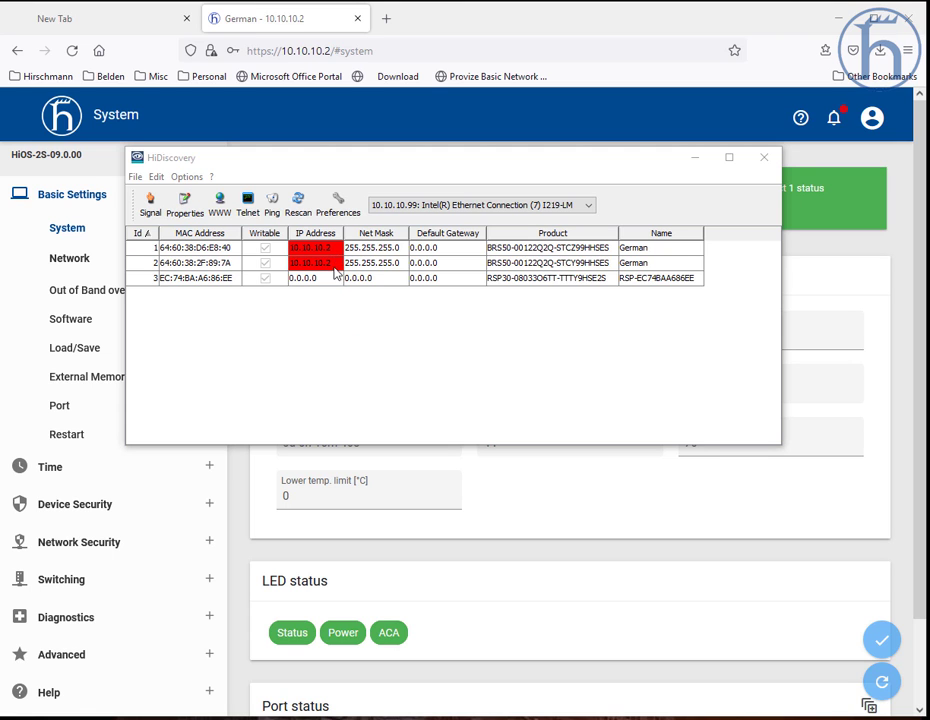
click(298, 205)
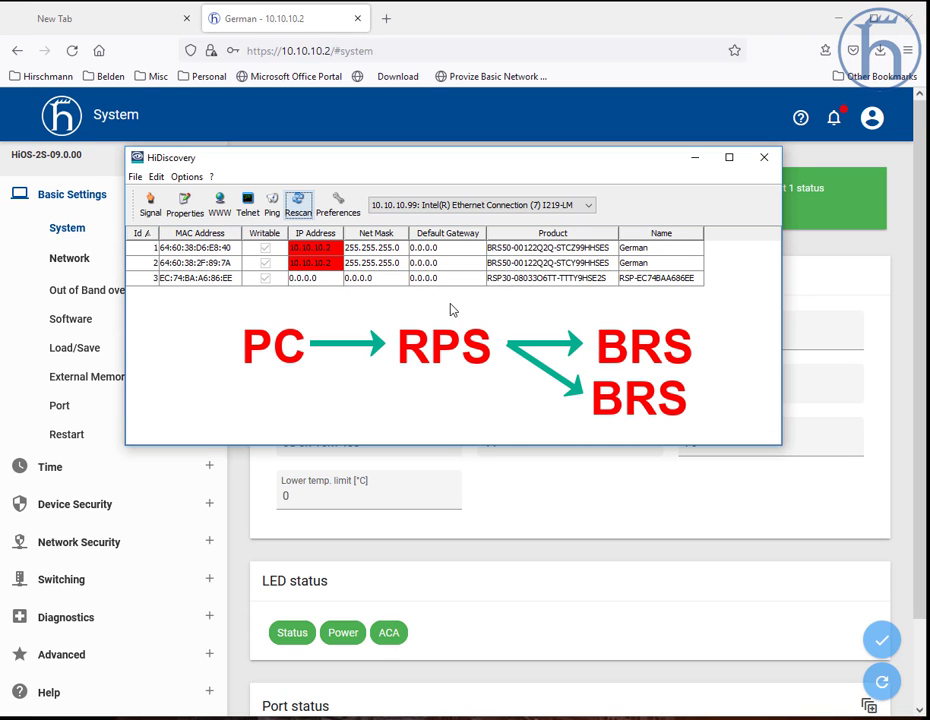
click(330, 249)
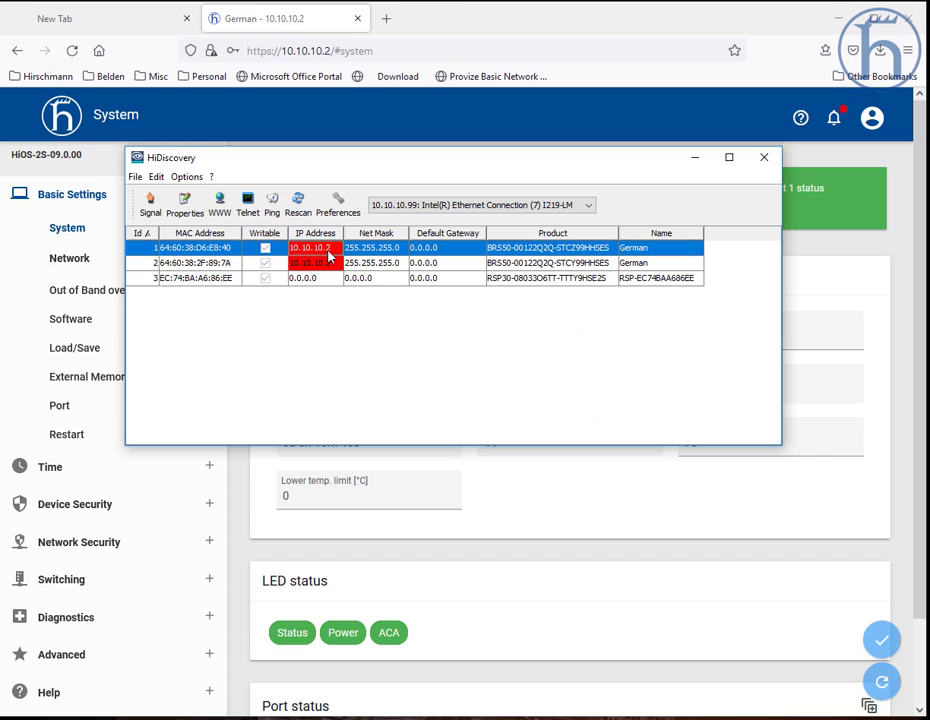
click(158, 208)
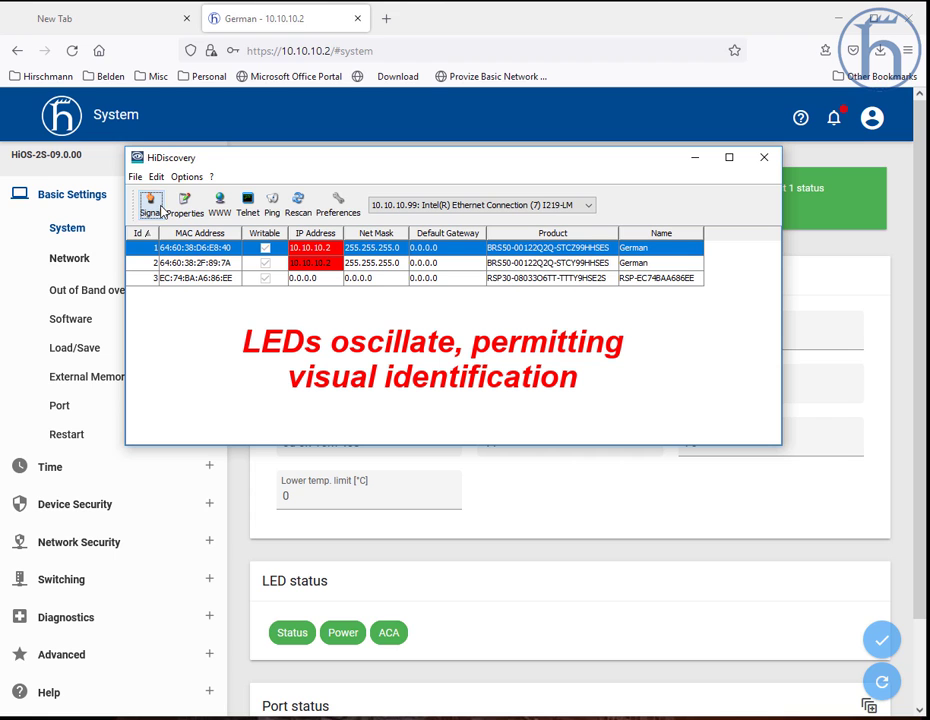
Step: Rename the first BRS50 switch German - Right and set its IP address to 10.10.10.3
double_click(272, 248)
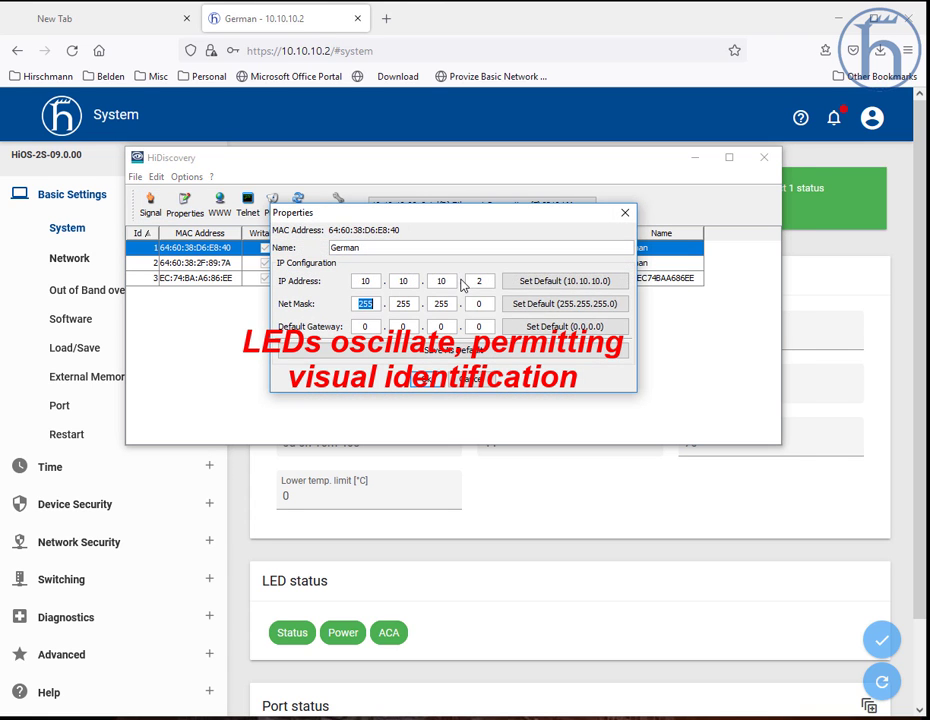
click(384, 247)
text(-)
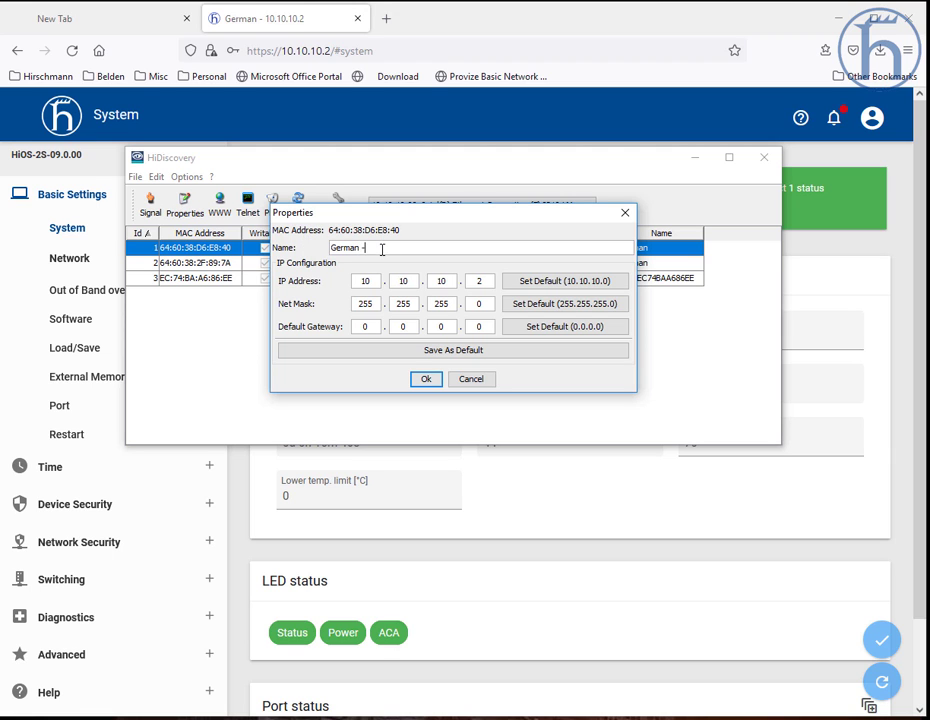
text( Right)
double_click(484, 280)
click(484, 278)
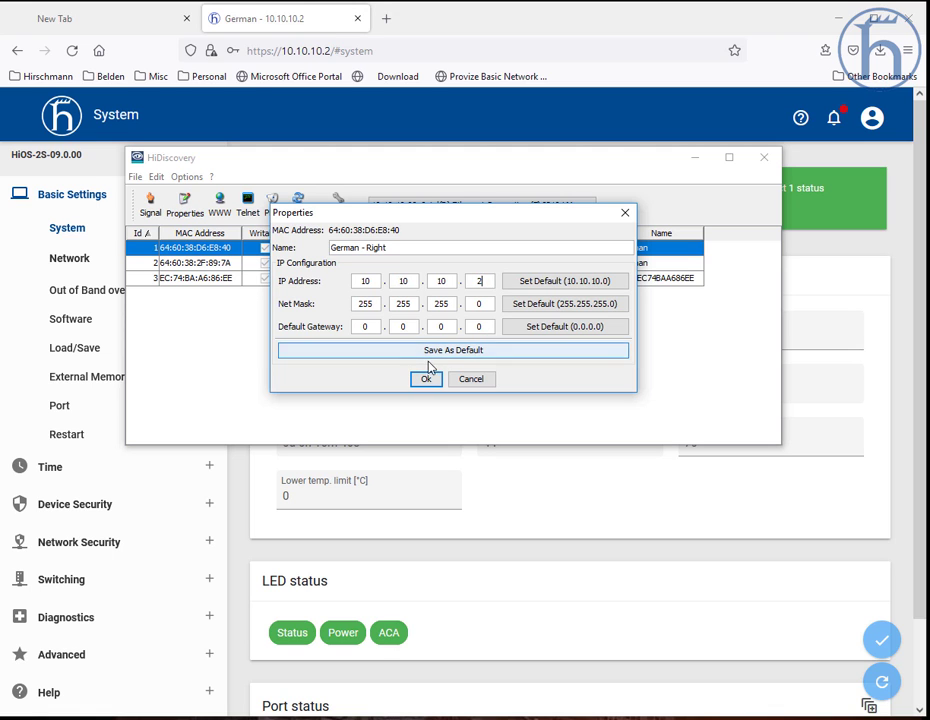
key(BackSpace)
text(3)
click(426, 379)
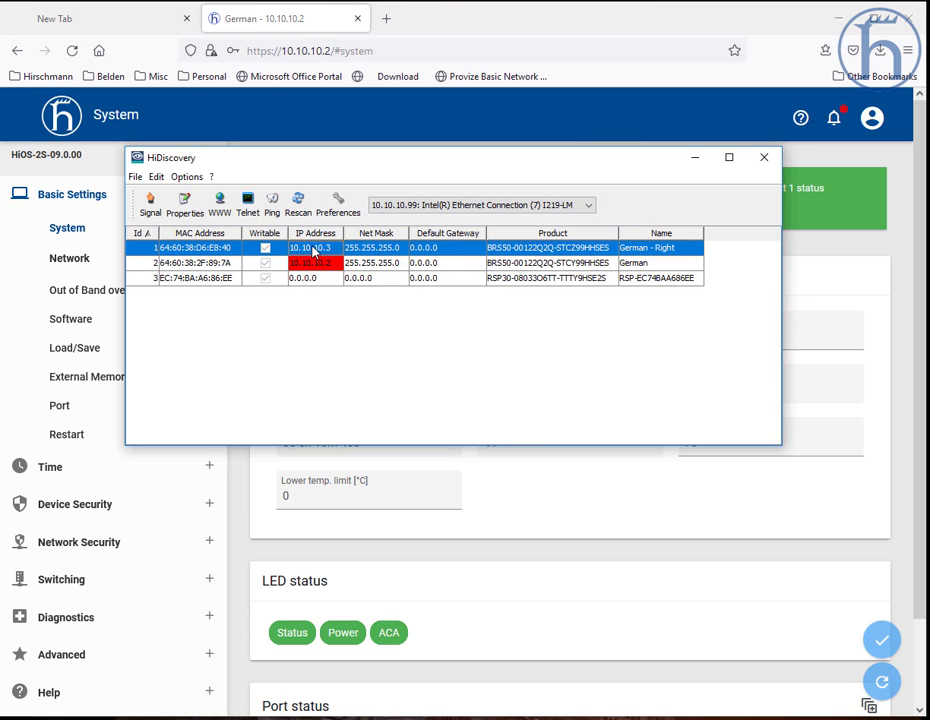
Step: Rescan the devices and rename the second BRS50 switch German - Left
click(298, 204)
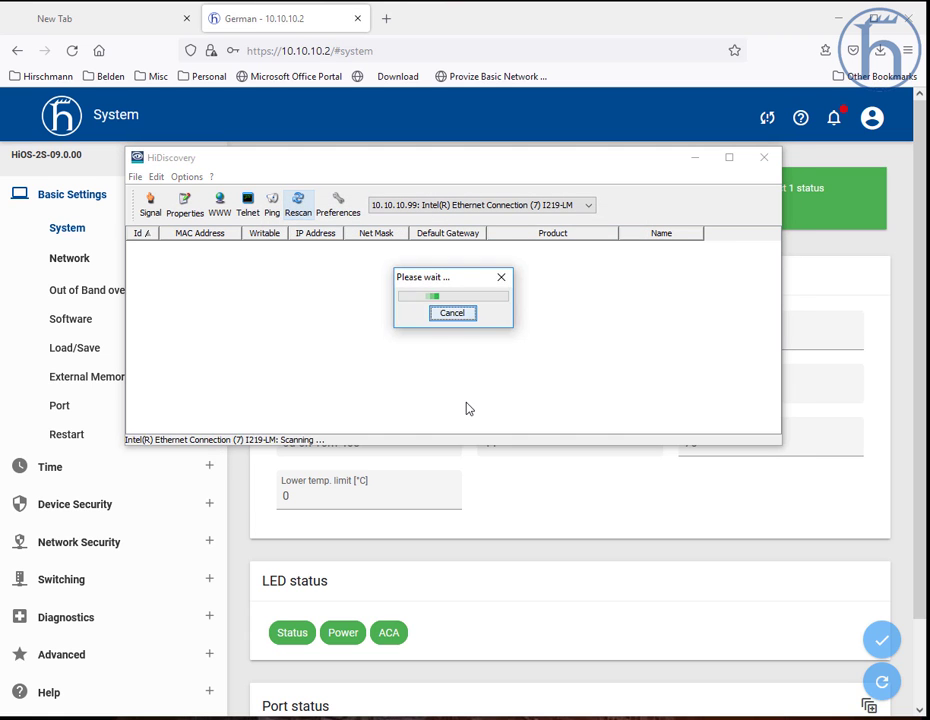
click(296, 213)
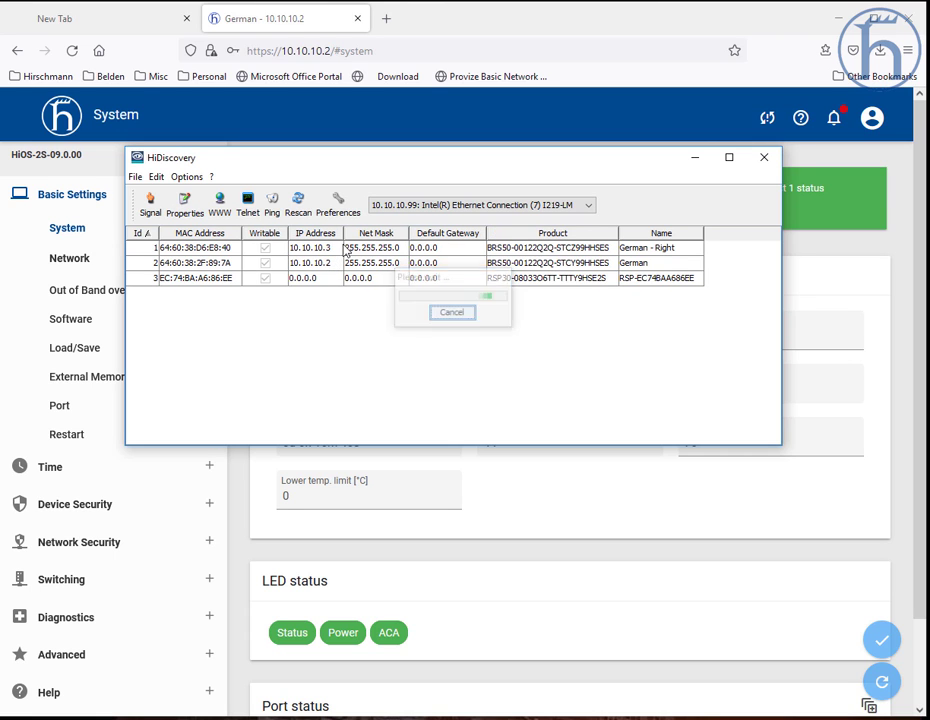
double_click(344, 264)
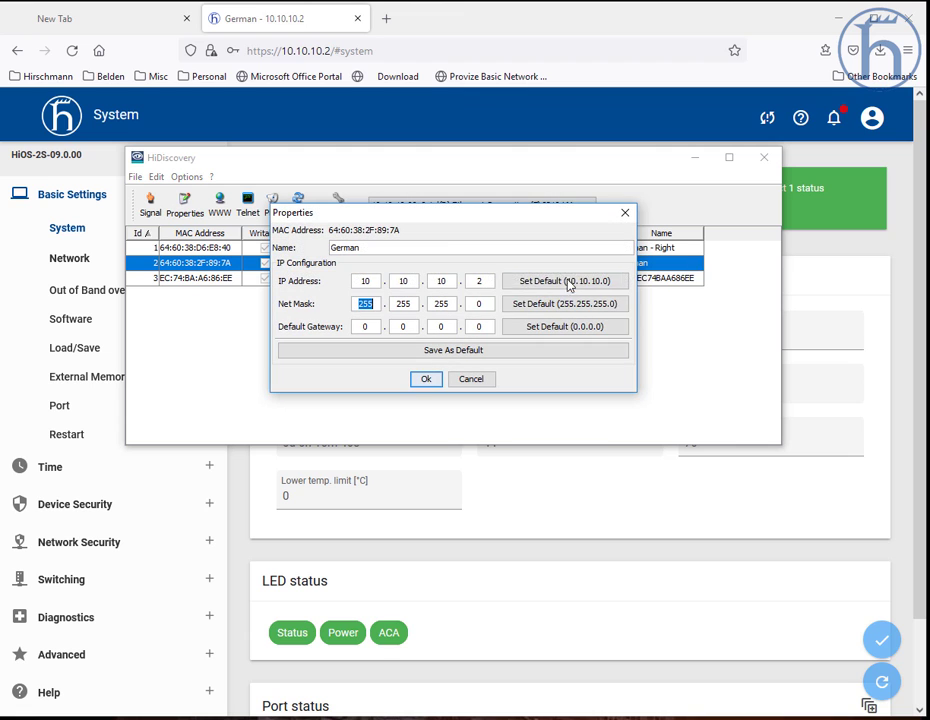
click(428, 247)
text(- Left)
click(428, 380)
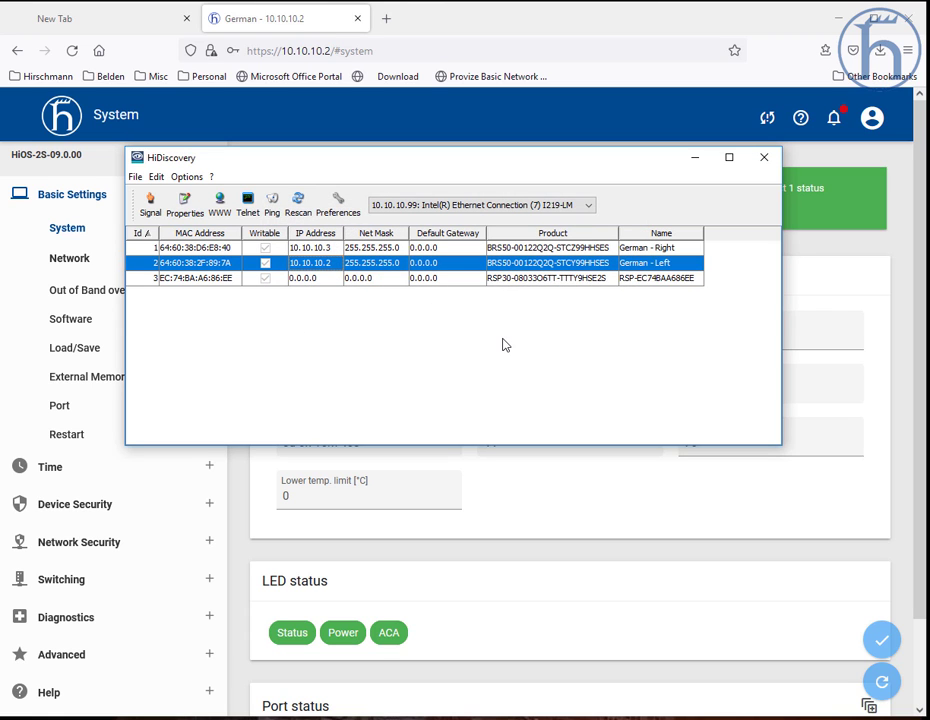